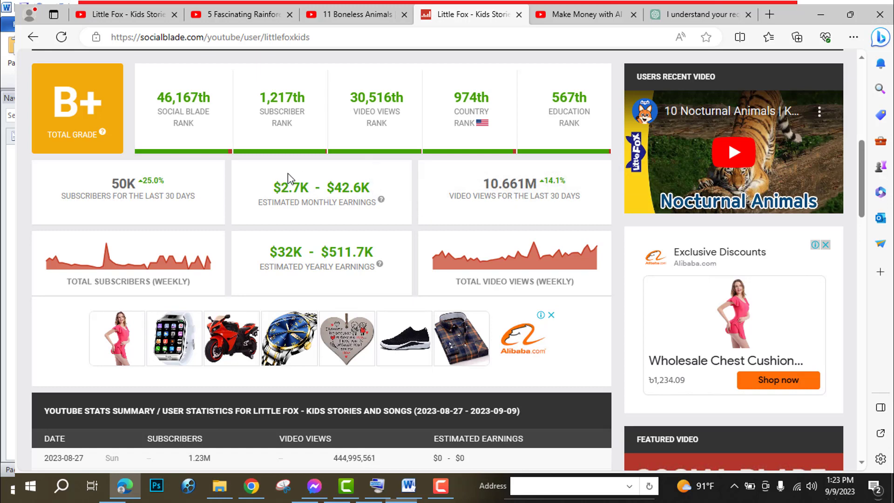
Preview several later moments of the "5 Fascinating Rainforest Animals" video on the Little Fox channel
{"action": "left_click", "coordinate": [242, 9]}
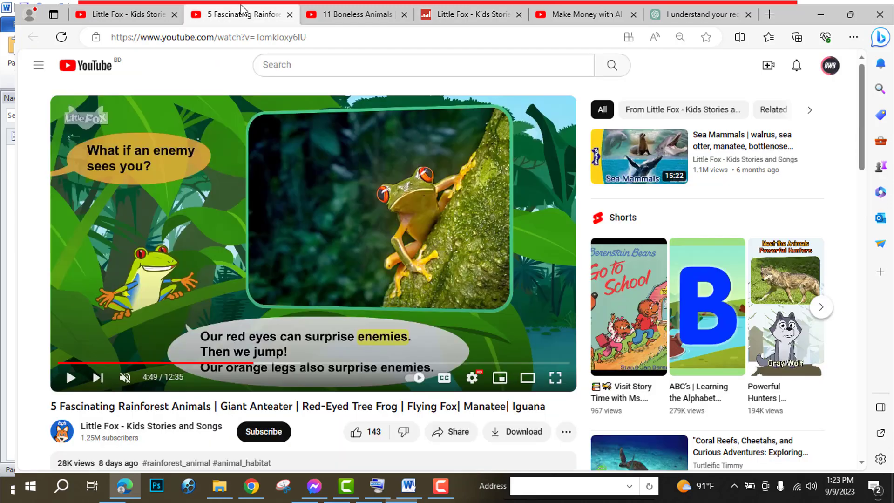
{"action": "left_click", "coordinate": [319, 364]}
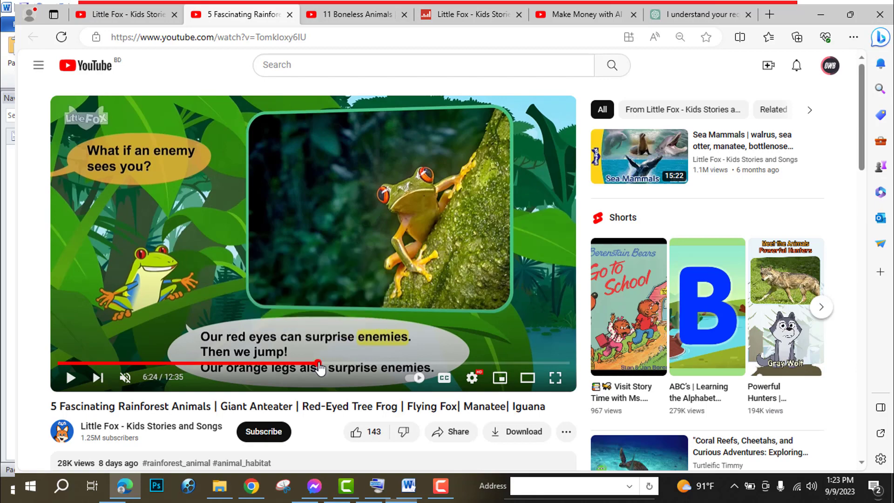
{"action": "left_click", "coordinate": [364, 365]}
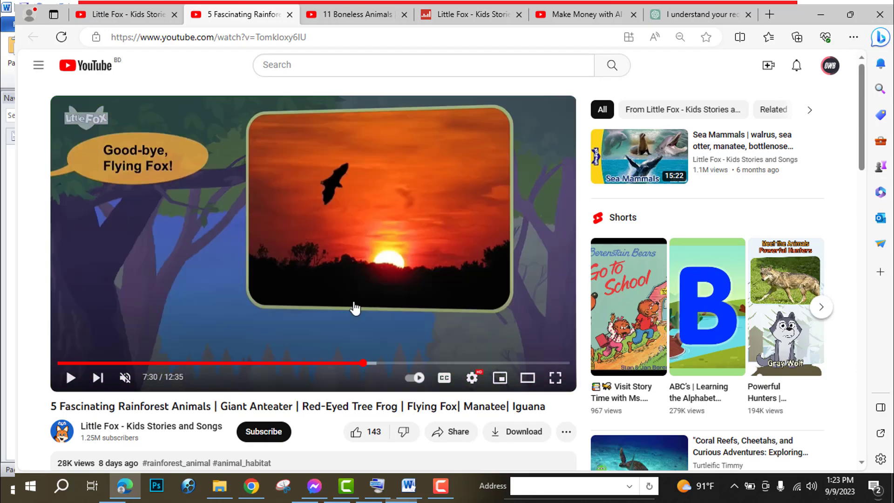
Browse the Little Fox channel's uploaded videos to examine their topics, formats and view counts
{"action": "left_click", "coordinate": [131, 9]}
{"action": "scroll", "coordinate": [410, 372], "scroll_direction": "down", "scroll_amount": 6}
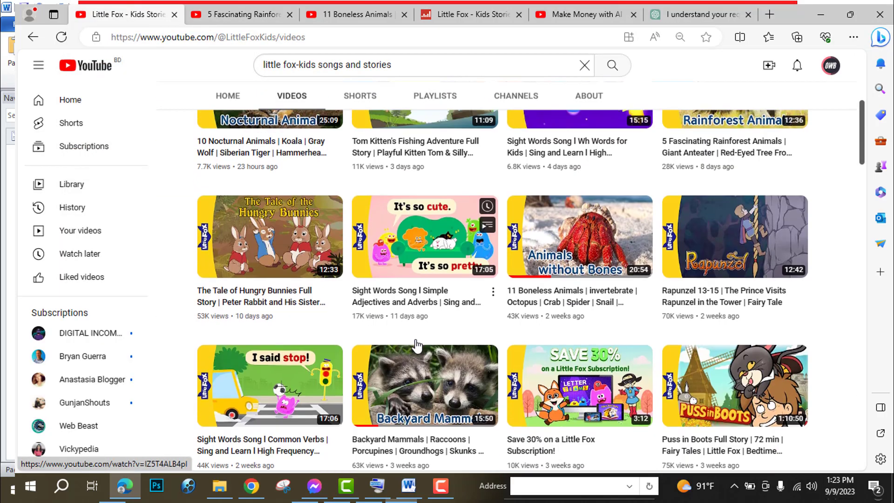
{"action": "scroll", "coordinate": [417, 343], "scroll_direction": "down", "scroll_amount": 8}
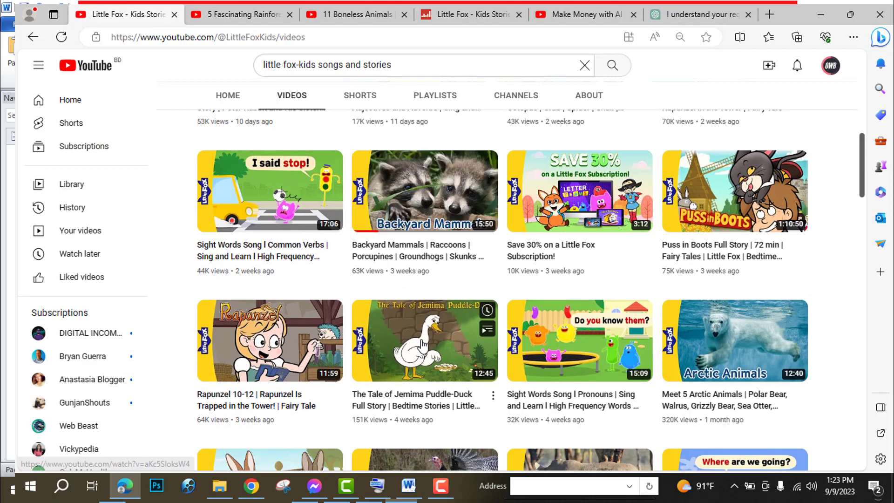
{"action": "scroll", "coordinate": [423, 347], "scroll_direction": "down", "scroll_amount": 1}
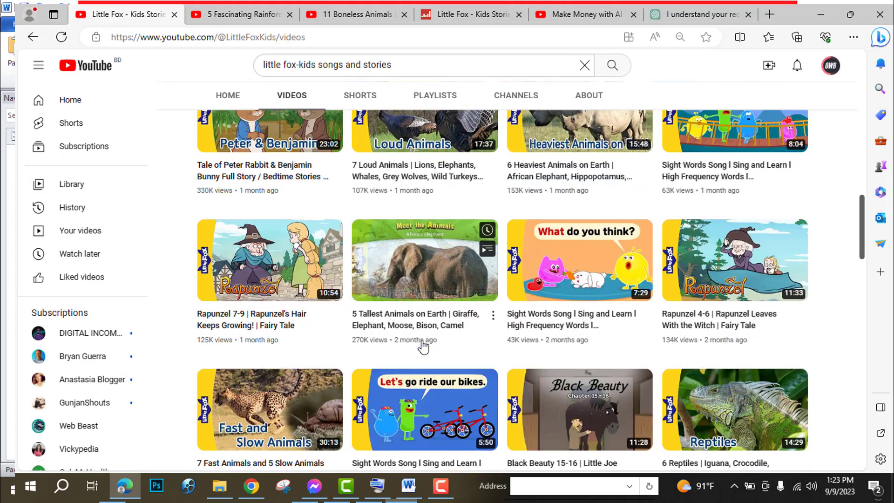
{"action": "scroll", "coordinate": [423, 347], "scroll_direction": "down", "scroll_amount": 4}
{"action": "scroll", "coordinate": [423, 347], "scroll_direction": "down", "scroll_amount": 3}
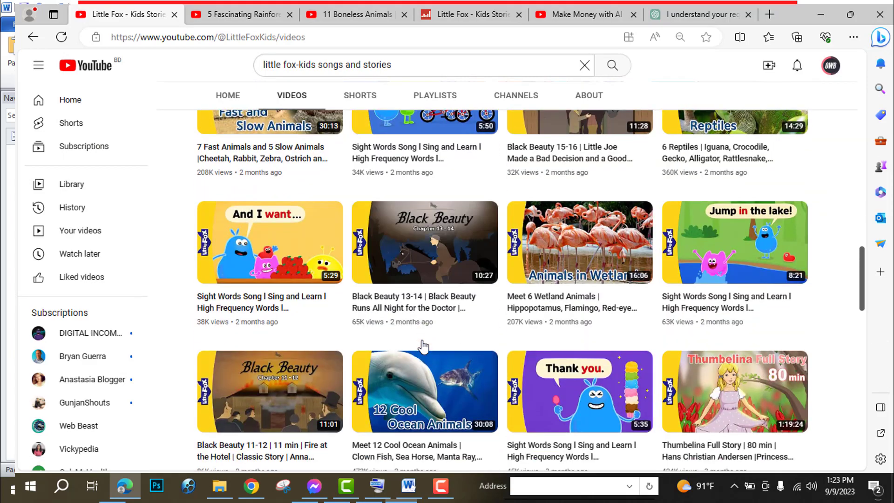
{"action": "scroll", "coordinate": [423, 347], "scroll_direction": "down", "scroll_amount": 4}
{"action": "scroll", "coordinate": [423, 347], "scroll_direction": "down", "scroll_amount": 3}
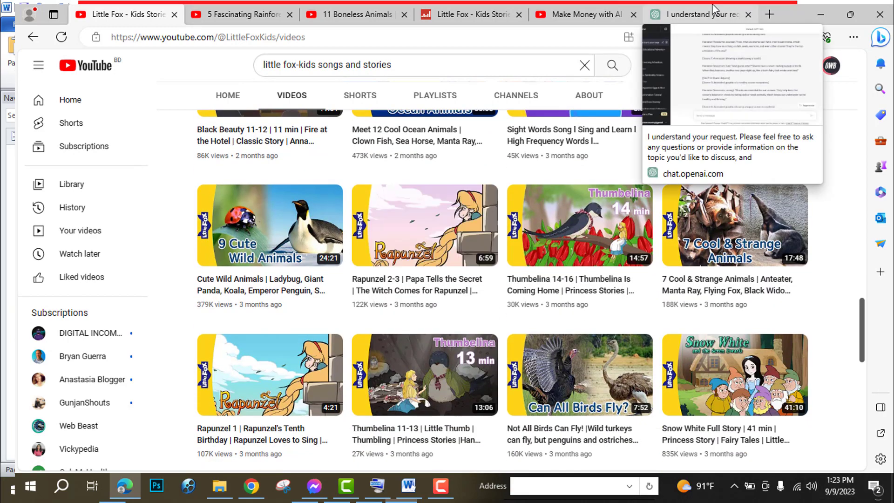
Skip ahead in the "11 Boneless Animals" video and browse the Little Fox channel's most popular videos
{"action": "left_click", "coordinate": [356, 14]}
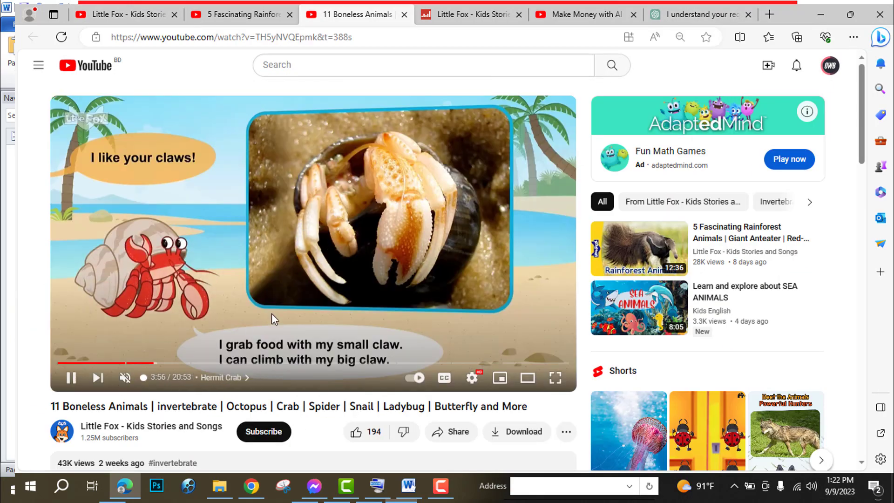
{"action": "left_click", "coordinate": [309, 363]}
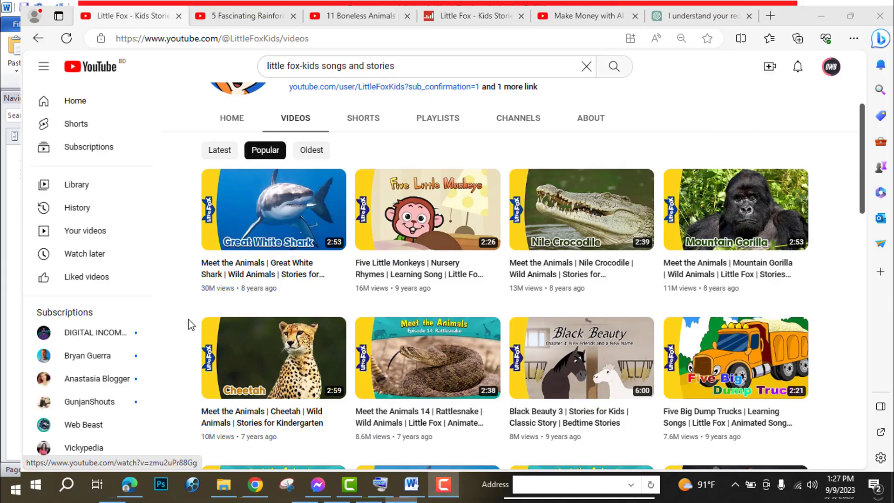
{"action": "scroll", "coordinate": [186, 311], "scroll_direction": "down", "scroll_amount": 2}
{"action": "scroll", "coordinate": [187, 314], "scroll_direction": "down", "scroll_amount": 3}
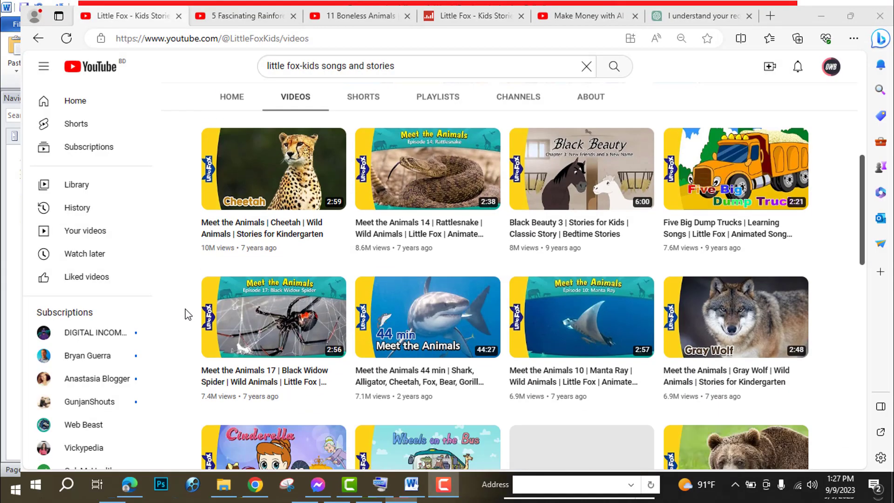
{"action": "scroll", "coordinate": [186, 314], "scroll_direction": "down", "scroll_amount": 1}
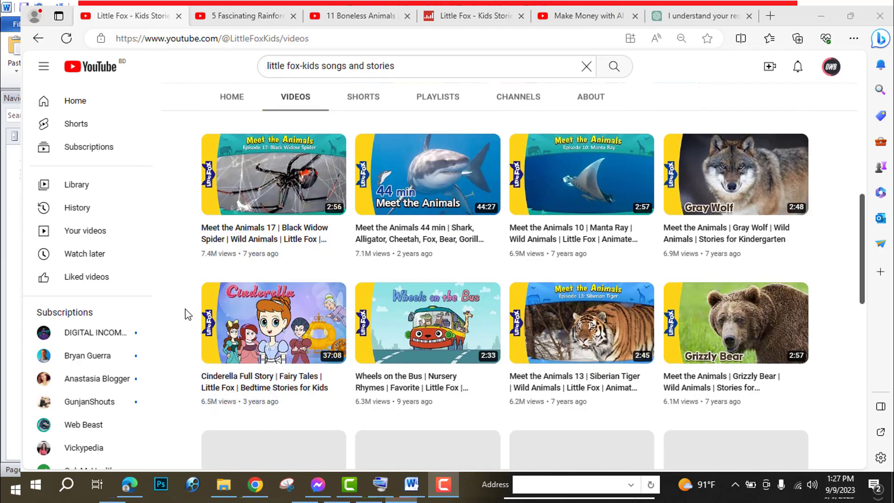
{"action": "scroll", "coordinate": [188, 315], "scroll_direction": "down", "scroll_amount": 3}
{"action": "scroll", "coordinate": [186, 315], "scroll_direction": "down", "scroll_amount": 5}
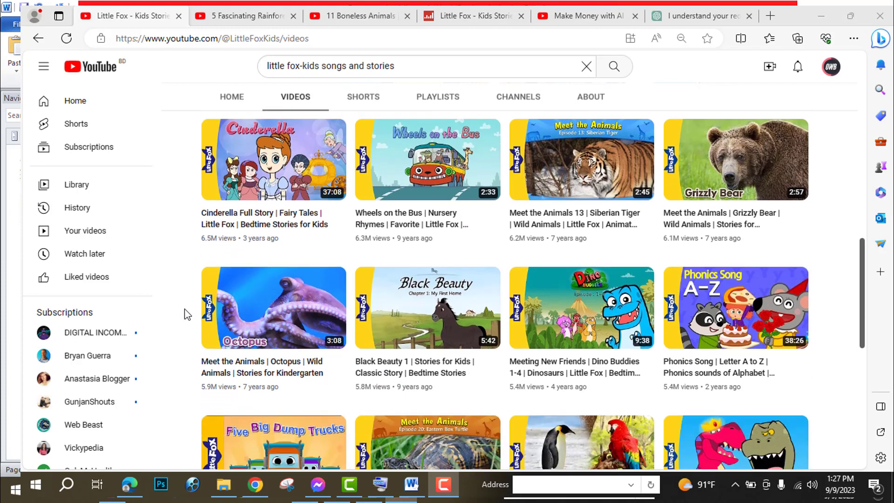
{"action": "scroll", "coordinate": [186, 315], "scroll_direction": "down", "scroll_amount": 4}
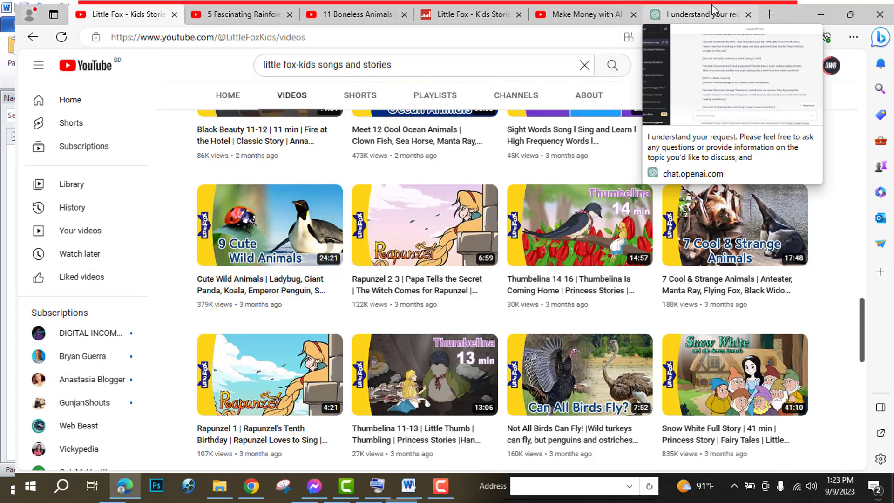
Switch to ChatGPT and submit the prompt "Write a short video script on "Shark". It will be a child educational video"
{"action": "left_click", "coordinate": [712, 5]}
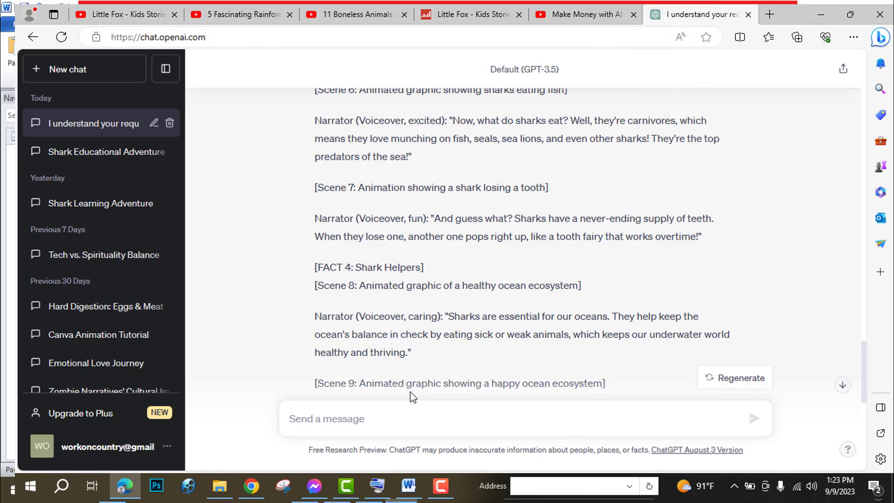
{"action": "scroll", "coordinate": [404, 356], "scroll_direction": "down", "scroll_amount": 10}
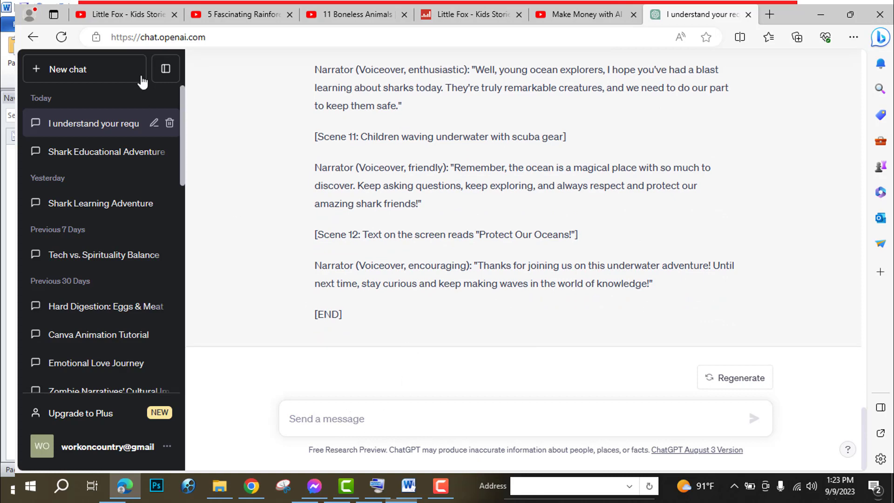
{"action": "left_click", "coordinate": [325, 415]}
{"action": "type", "text": "Write a short video script on \"Shark\". It will be a child educational video"}
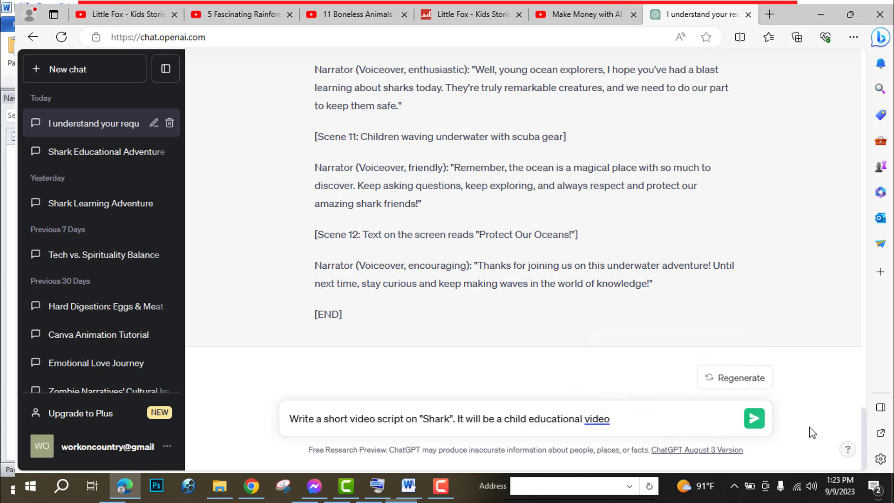
{"action": "left_click", "coordinate": [754, 422]}
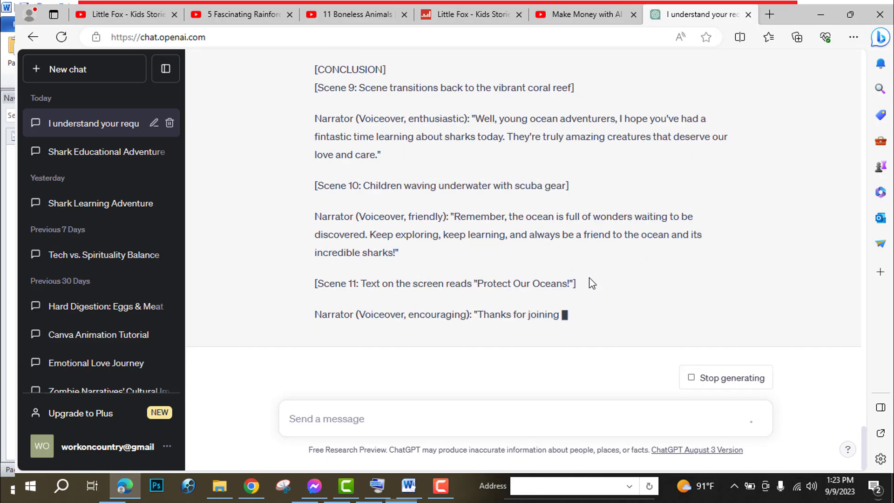
{"action": "scroll", "coordinate": [592, 283], "scroll_direction": "up", "scroll_amount": 5}
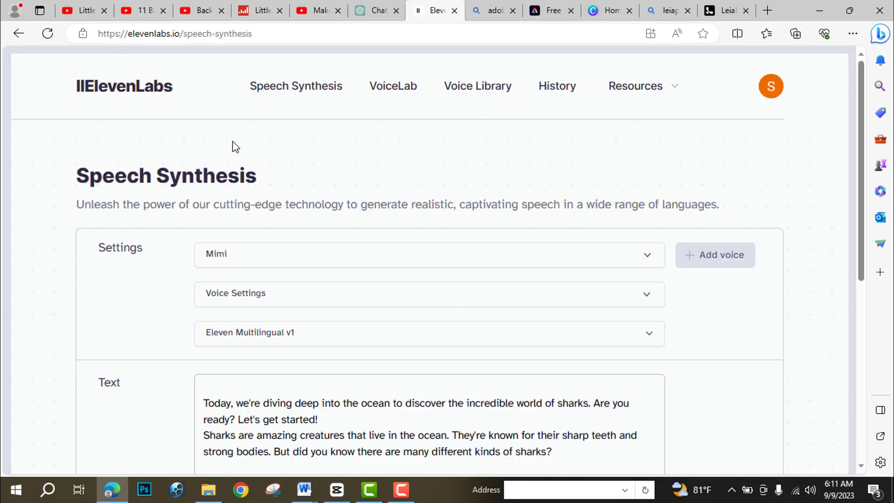
Generate speech from the shark narration text in ElevenLabs Speech Synthesis using the Mimi voice
{"action": "scroll", "coordinate": [387, 300], "scroll_direction": "down", "scroll_amount": 3}
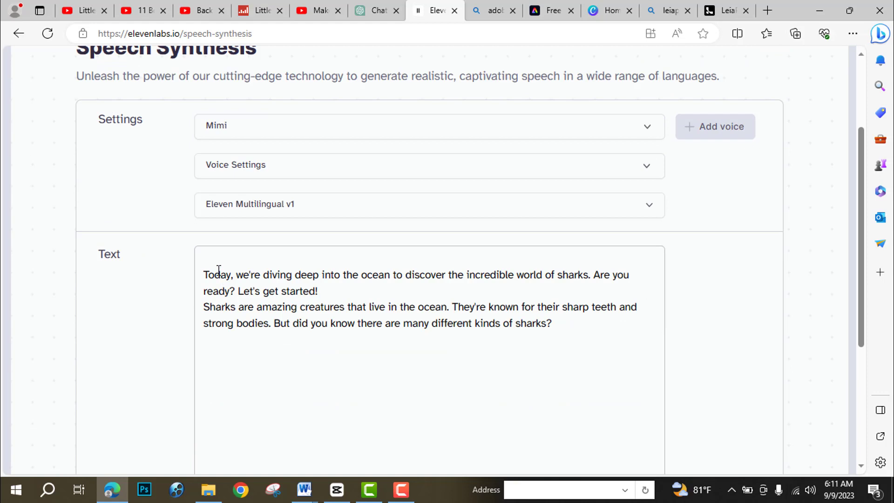
{"action": "left_click", "coordinate": [204, 267]}
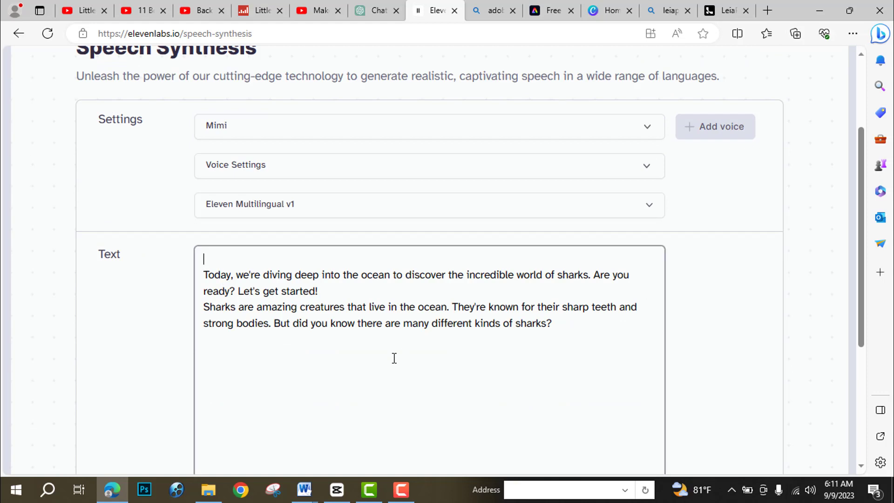
{"action": "left_click", "coordinate": [648, 126]}
{"action": "left_click", "coordinate": [648, 126]}
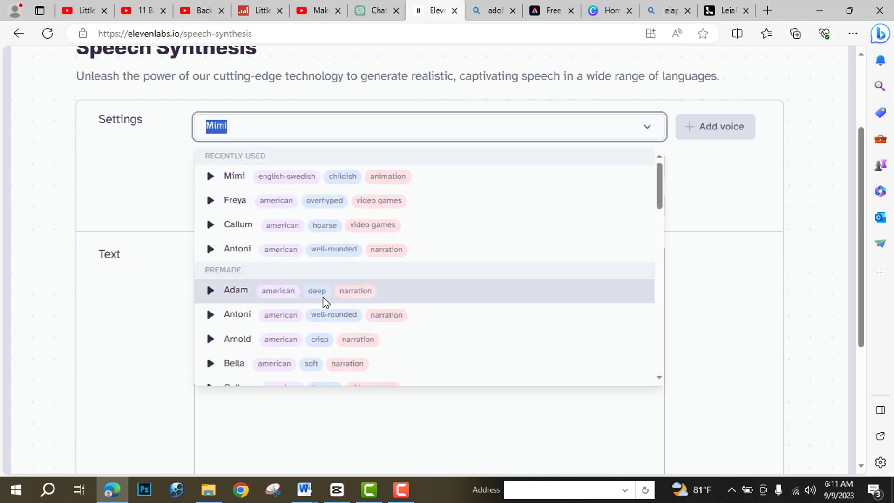
{"action": "left_click", "coordinate": [236, 179]}
{"action": "scroll", "coordinate": [571, 266], "scroll_direction": "down", "scroll_amount": 5}
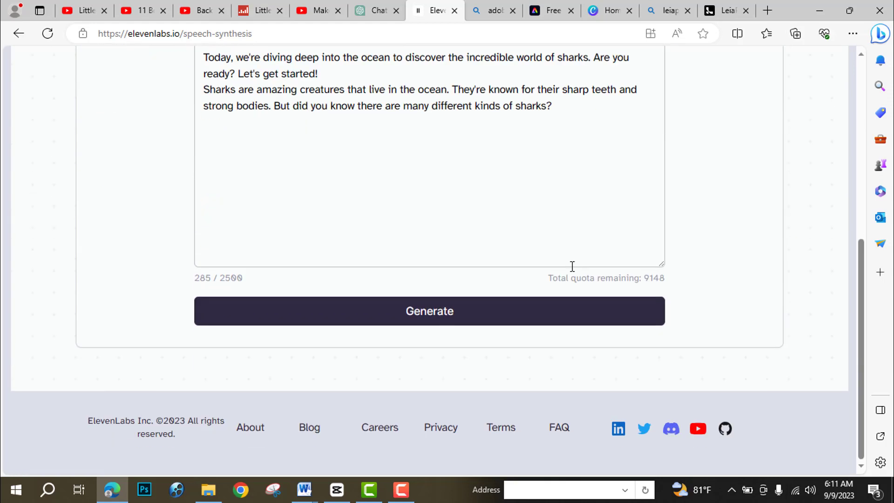
{"action": "left_click", "coordinate": [403, 319]}
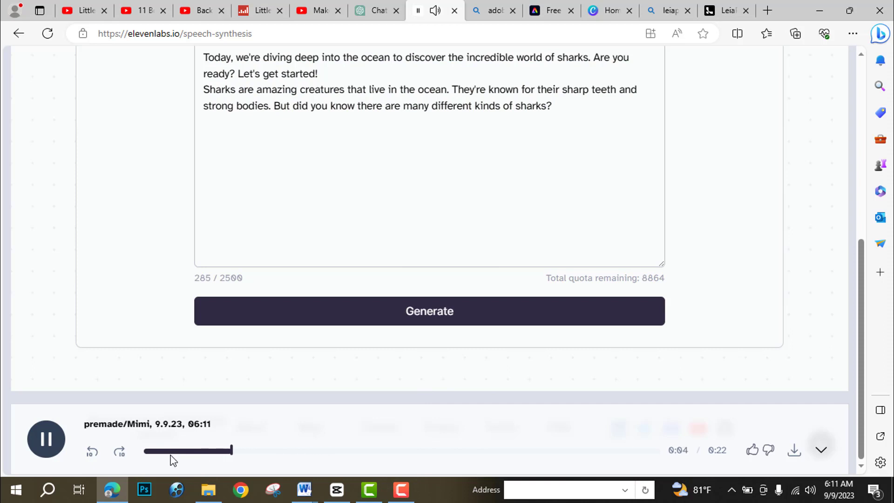
Pause the playback of the generated Mimi narration and download its audio file
{"action": "left_click", "coordinate": [46, 440]}
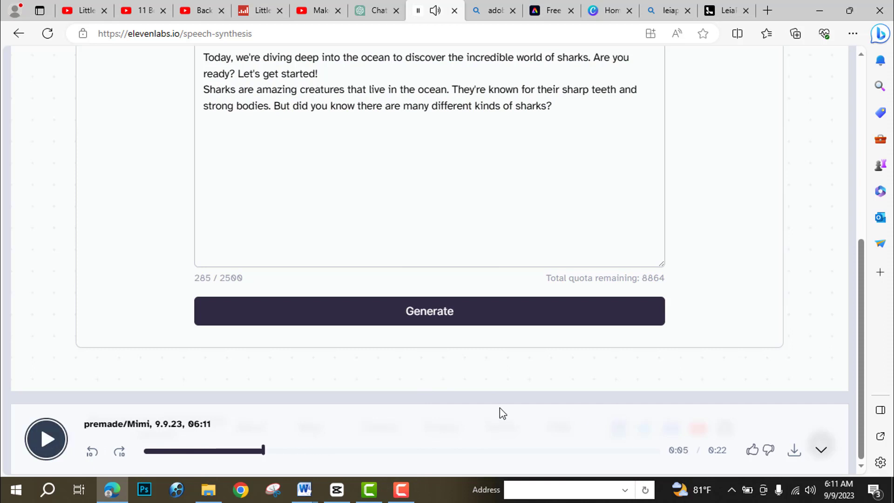
{"action": "left_click", "coordinate": [794, 452]}
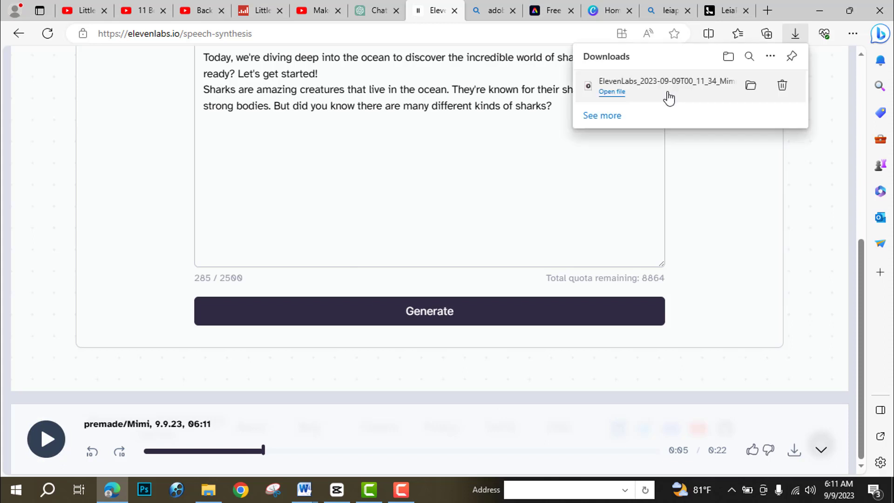
{"action": "scroll", "coordinate": [238, 345], "scroll_direction": "up", "scroll_amount": 1}
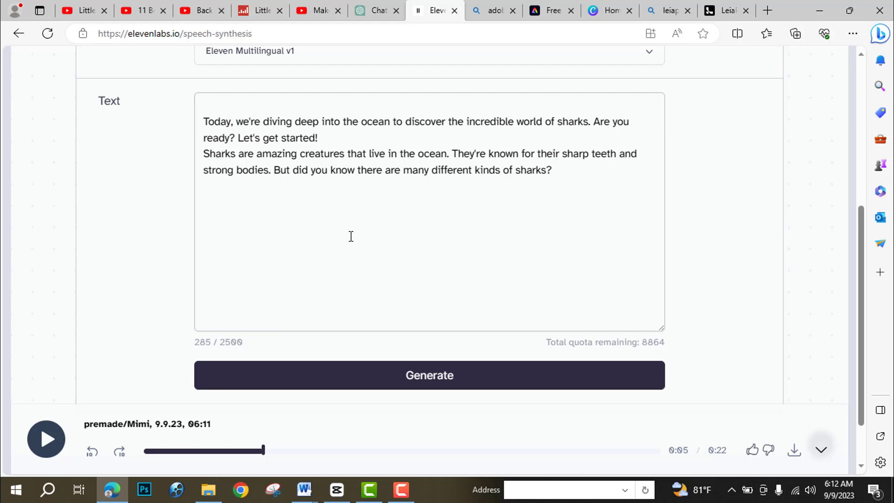
Open Adobe Express's free animation video maker from the "adobe animation" search results and start a new character animation
{"action": "key", "text": "ctrl+Tab"}
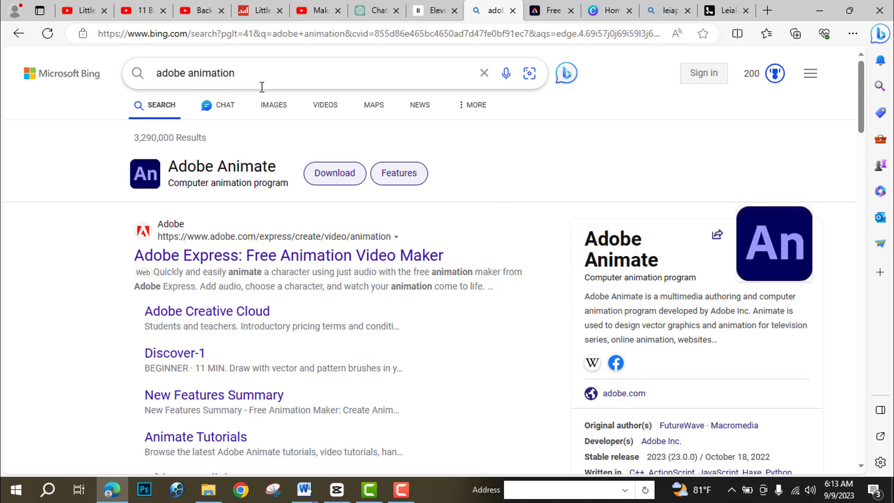
{"action": "left_click", "coordinate": [252, 268]}
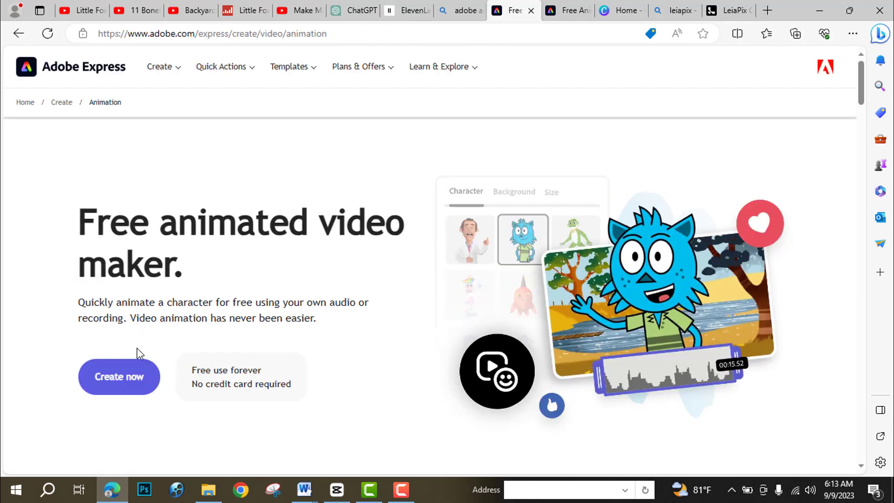
{"action": "left_click", "coordinate": [116, 388]}
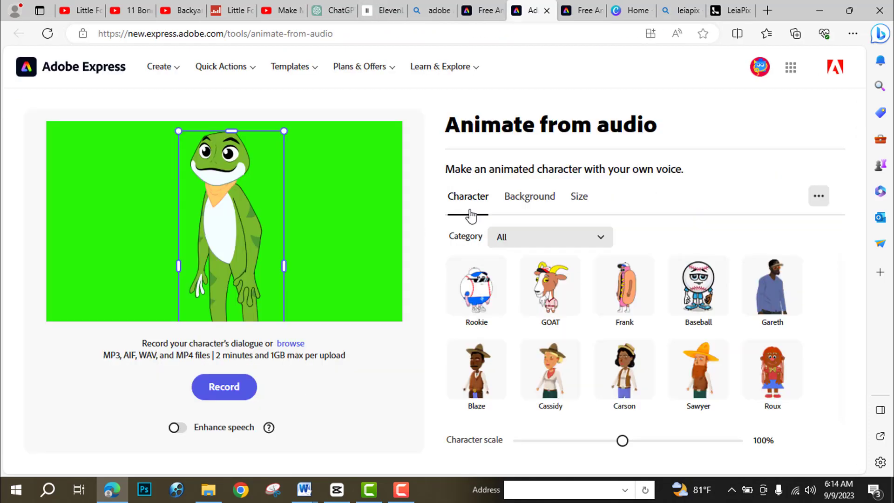
Look through all the available characters and choose the frog Hopscotch for the animation
{"action": "scroll", "coordinate": [616, 289], "scroll_direction": "down", "scroll_amount": 1}
{"action": "scroll", "coordinate": [616, 298], "scroll_direction": "down", "scroll_amount": 10}
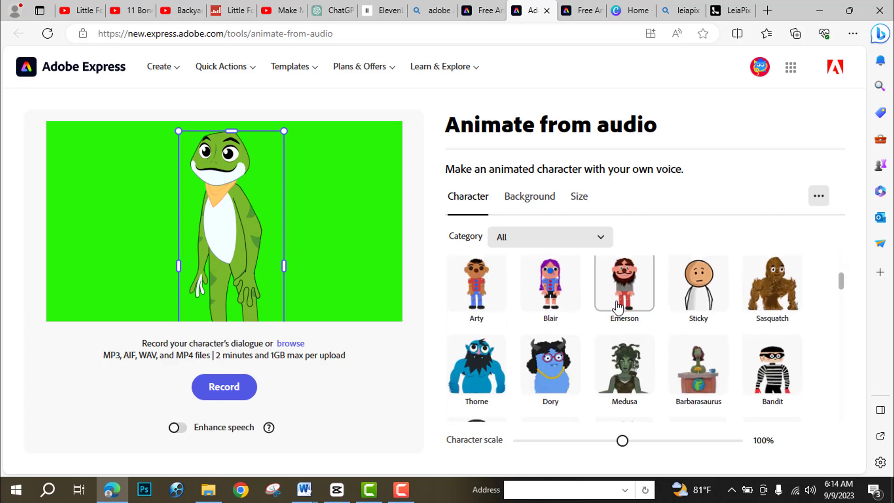
{"action": "scroll", "coordinate": [618, 309], "scroll_direction": "down", "scroll_amount": 4}
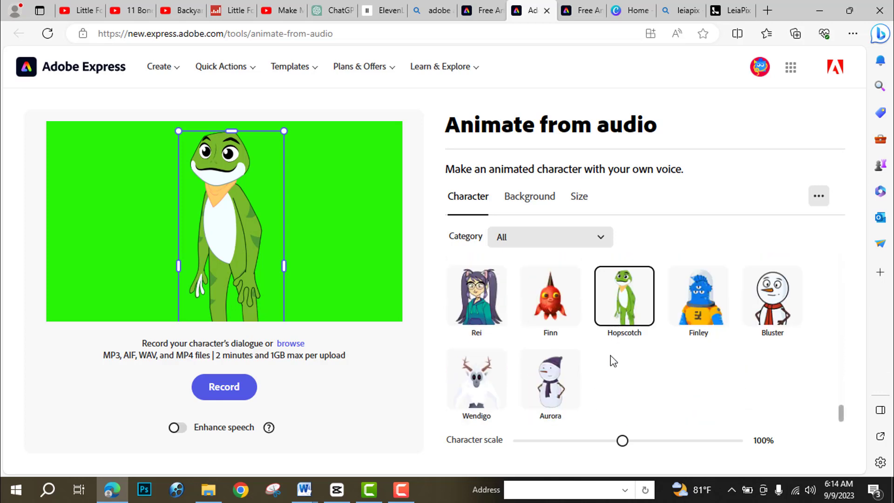
{"action": "left_click", "coordinate": [613, 309]}
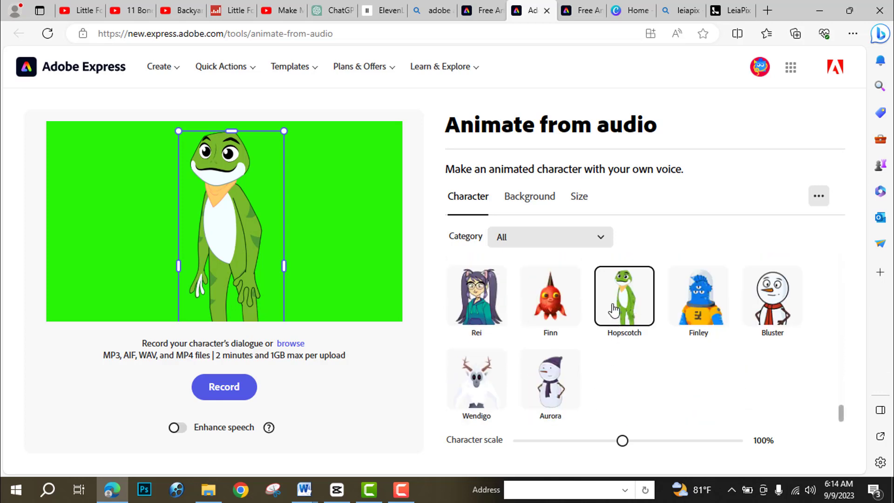
Look through the animation's background options and choose the custom color background in green
{"action": "left_click", "coordinate": [525, 199]}
{"action": "scroll", "coordinate": [618, 359], "scroll_direction": "down", "scroll_amount": 5}
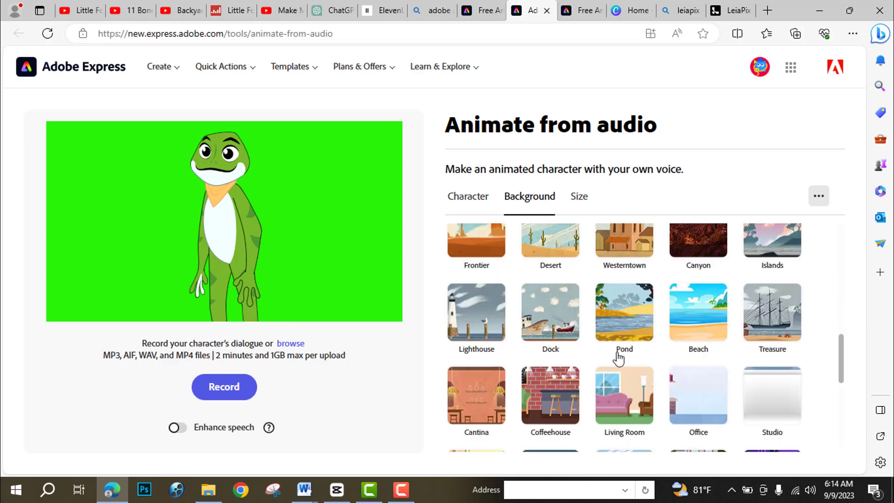
{"action": "scroll", "coordinate": [670, 266], "scroll_direction": "up", "scroll_amount": 6}
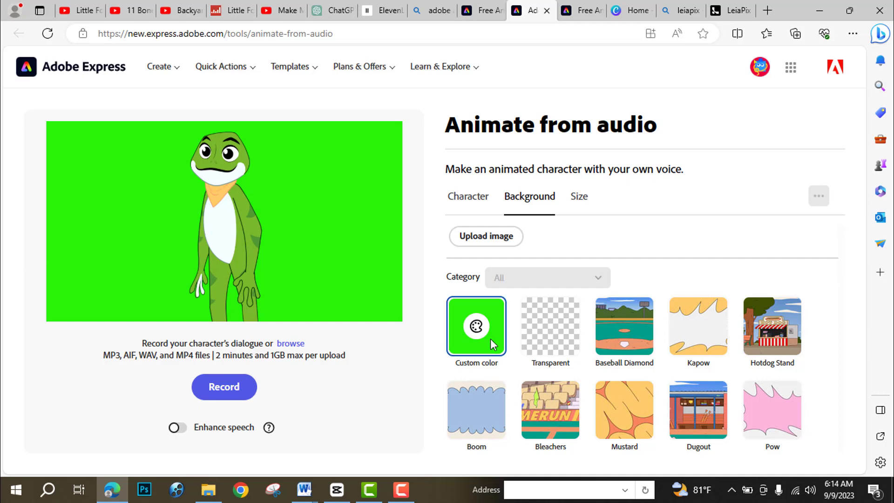
Keep the green custom background color and set the animation size for YouTube in 16:9 landscape format
{"action": "left_click", "coordinate": [490, 339]}
{"action": "left_click", "coordinate": [661, 239]}
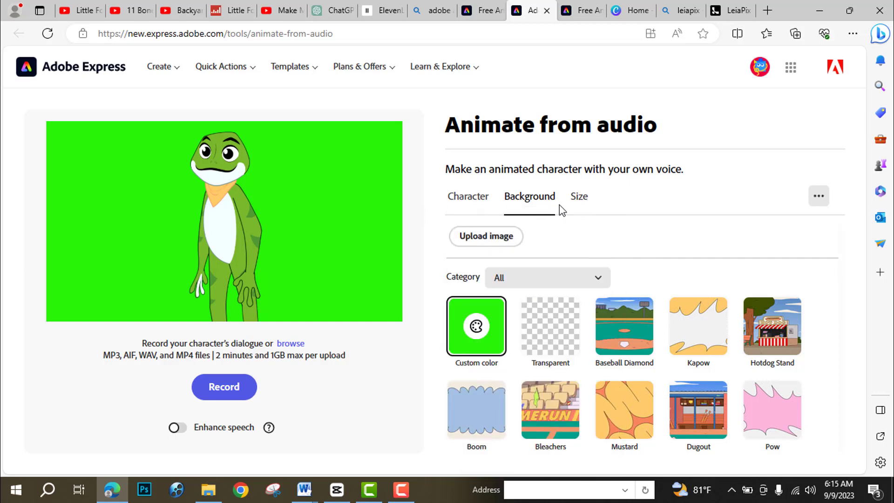
{"action": "left_click", "coordinate": [582, 201]}
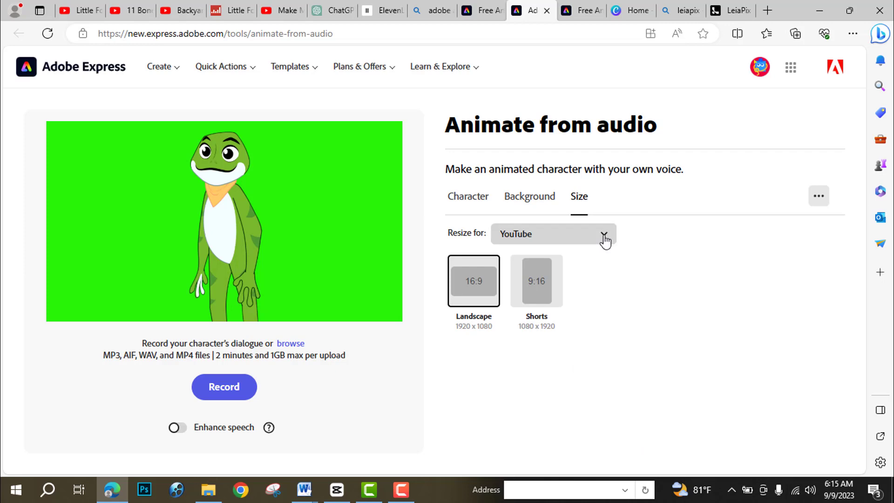
{"action": "left_click", "coordinate": [605, 239]}
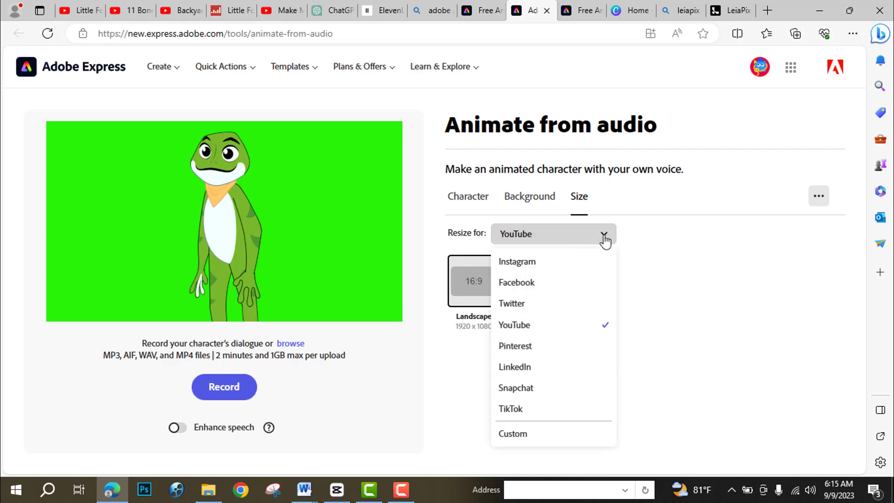
{"action": "left_click", "coordinate": [520, 328]}
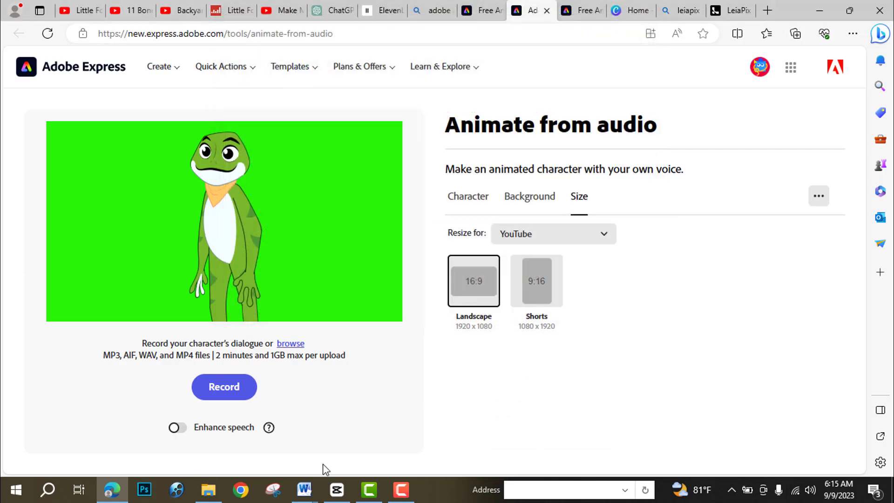
Animate the frog with the downloaded ElevenLabs Mimi MP3 narration and download the finished animation video
{"action": "left_click", "coordinate": [289, 345]}
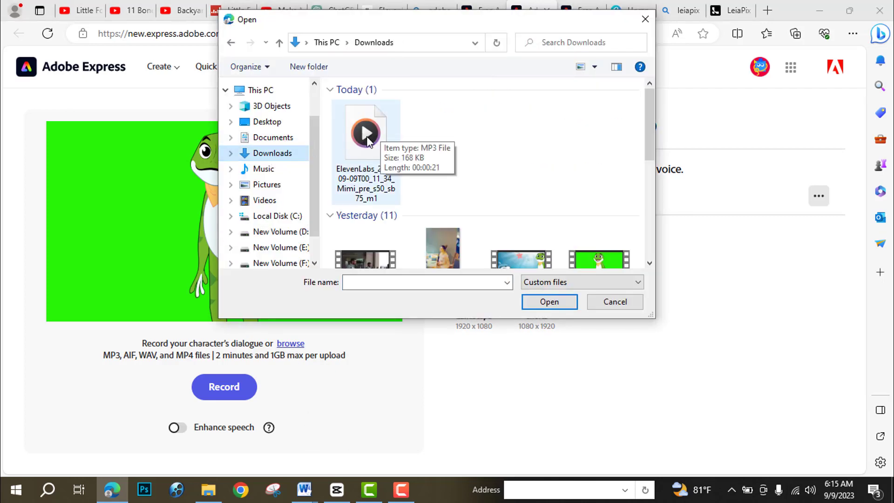
{"action": "left_click", "coordinate": [368, 140]}
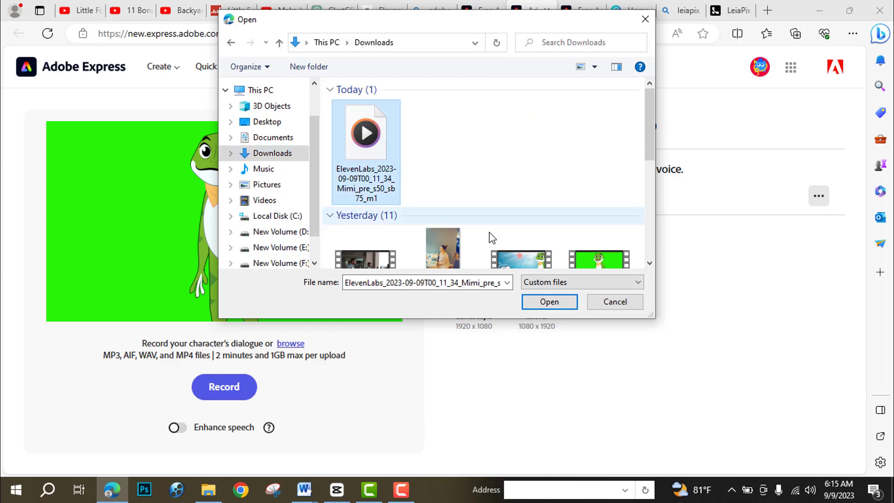
{"action": "left_click", "coordinate": [541, 303]}
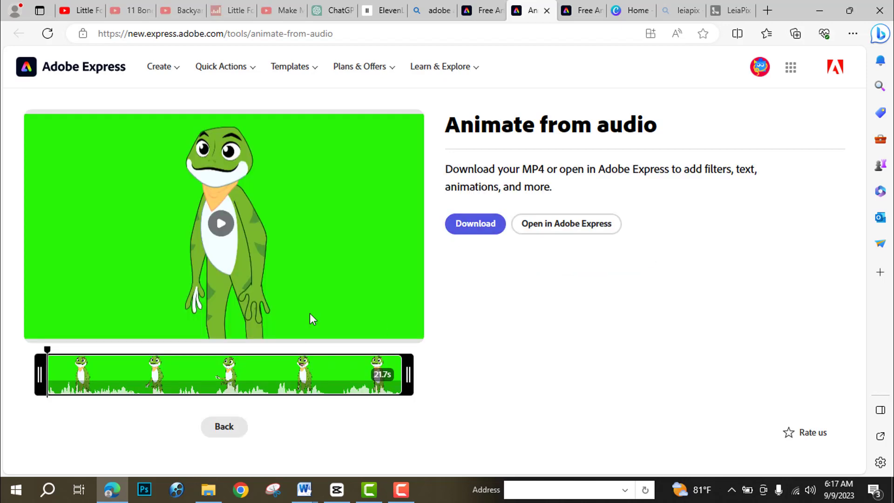
{"action": "left_click", "coordinate": [471, 227]}
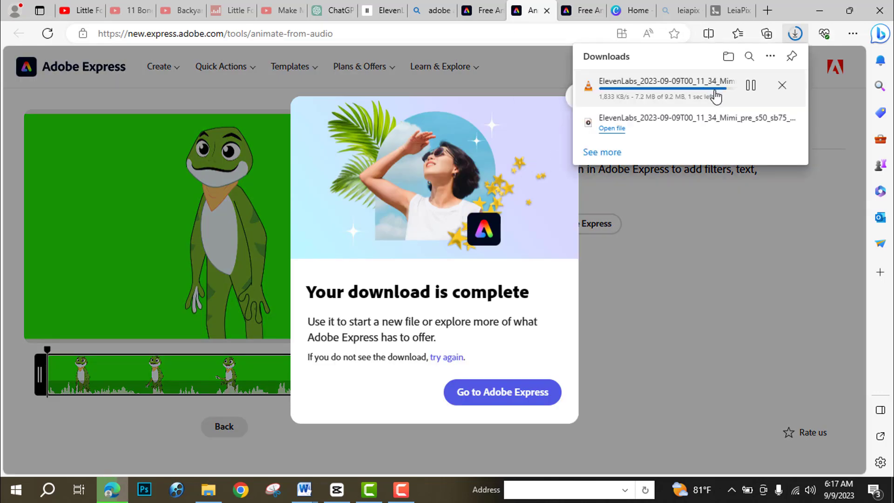
{"action": "left_click", "coordinate": [701, 237]}
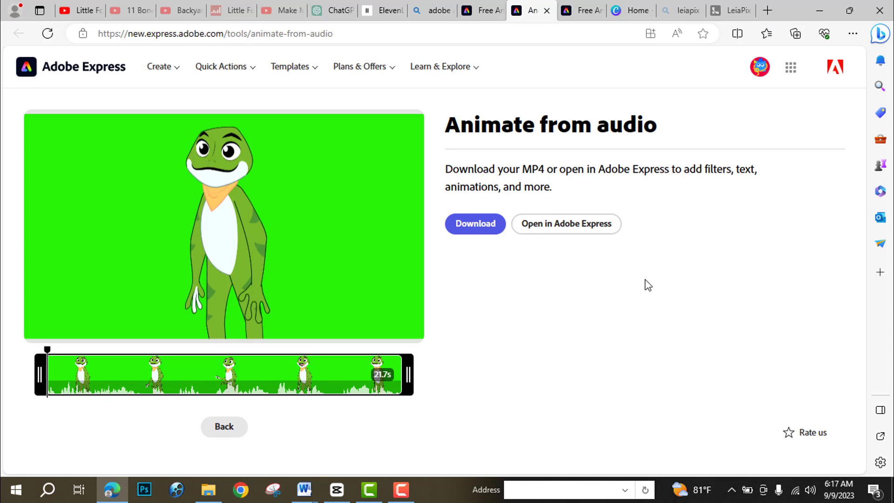
Switch to Canva and create a new blank YouTube Thumbnail design
{"action": "left_click", "coordinate": [634, 9]}
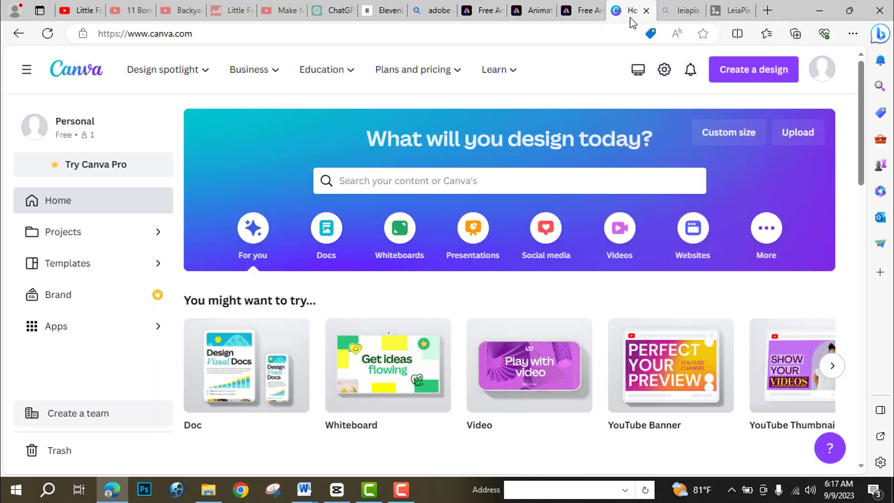
{"action": "left_click", "coordinate": [744, 79]}
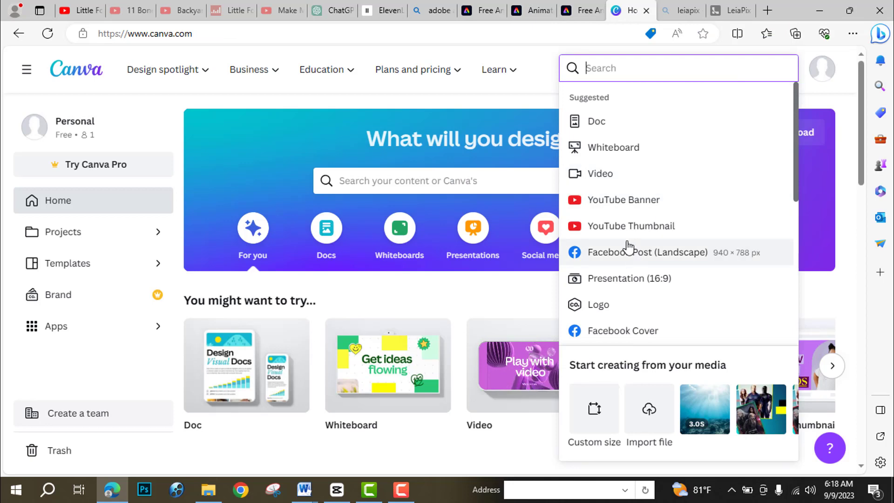
{"action": "left_click", "coordinate": [621, 228]}
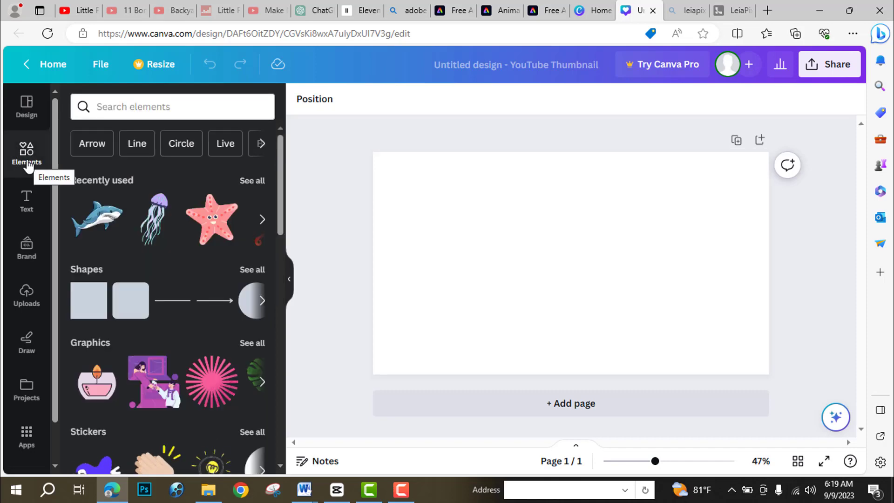
Search the elements for "ocean" photos and add the free underwater photo with sun rays over the rocky seabed
{"action": "left_click", "coordinate": [145, 107]}
{"action": "type", "text": "ocean"}
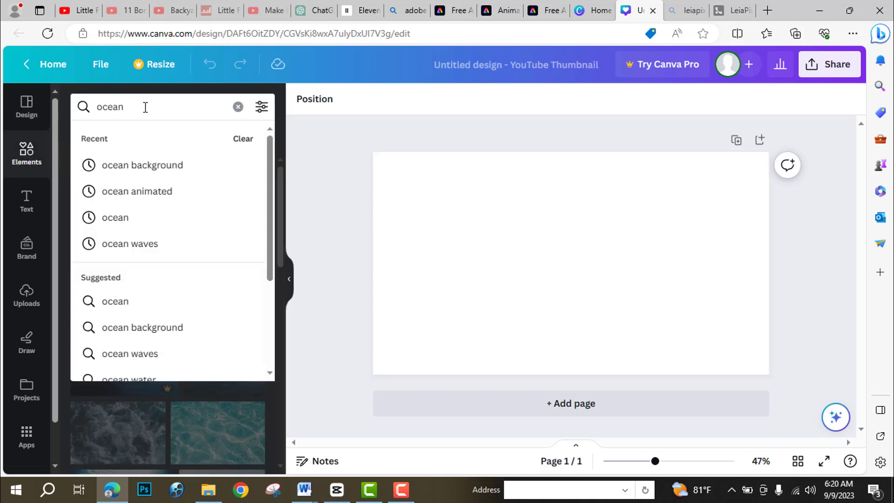
{"action": "key", "text": "Return"}
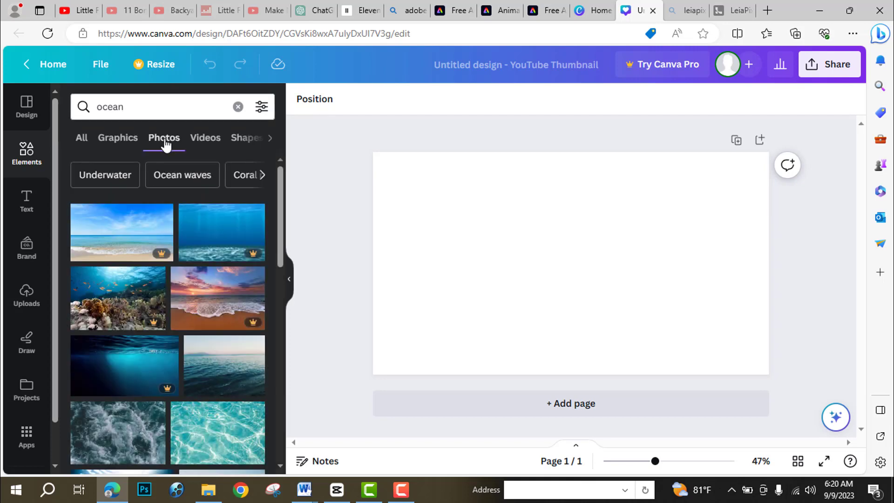
{"action": "scroll", "coordinate": [182, 295], "scroll_direction": "down", "scroll_amount": 4}
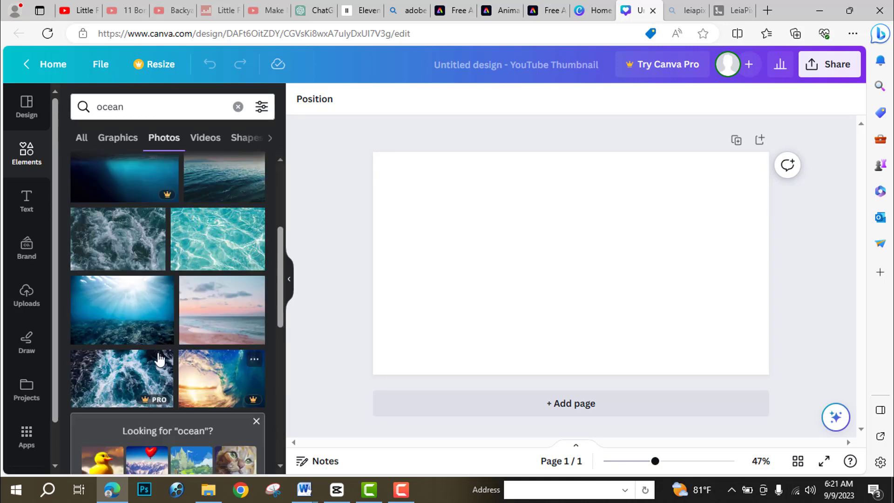
{"action": "left_click", "coordinate": [122, 320]}
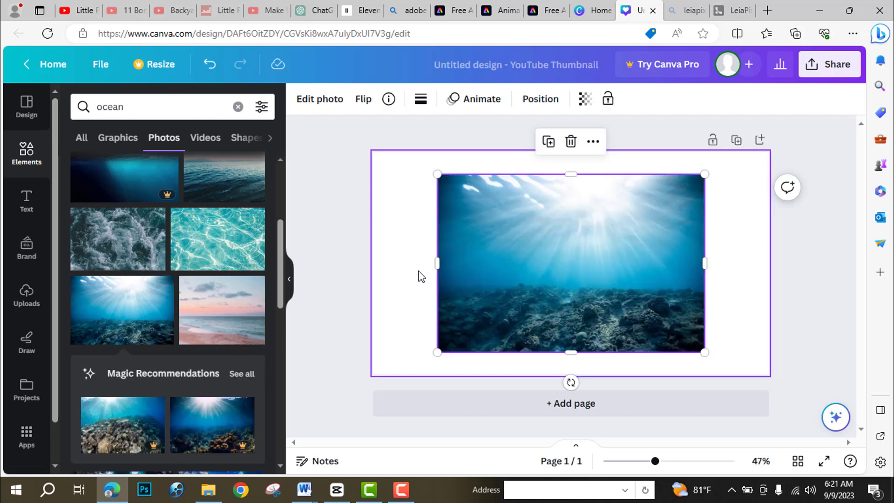
Stretch the underwater photo on all four sides so it fills the whole page
{"action": "left_click_drag", "start_coordinate": [438, 263], "coordinate": [373, 264]}
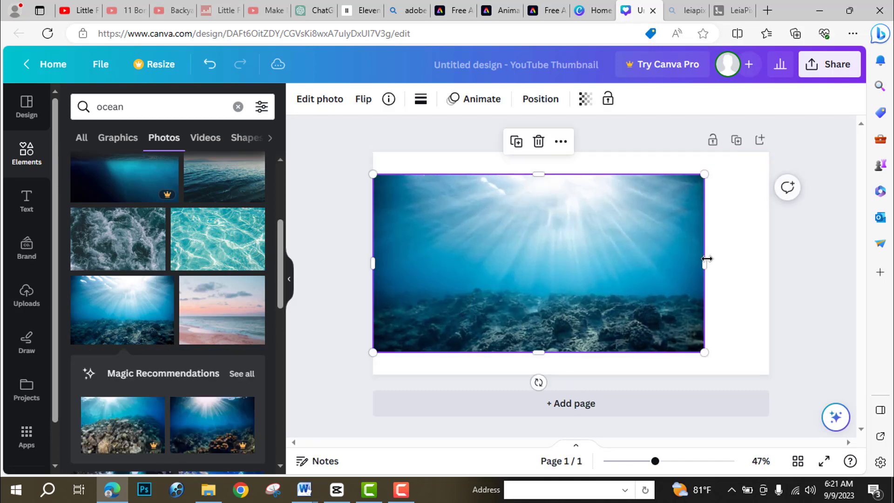
{"action": "left_click_drag", "start_coordinate": [706, 263], "coordinate": [770, 308]}
{"action": "left_click_drag", "start_coordinate": [574, 354], "coordinate": [571, 375]}
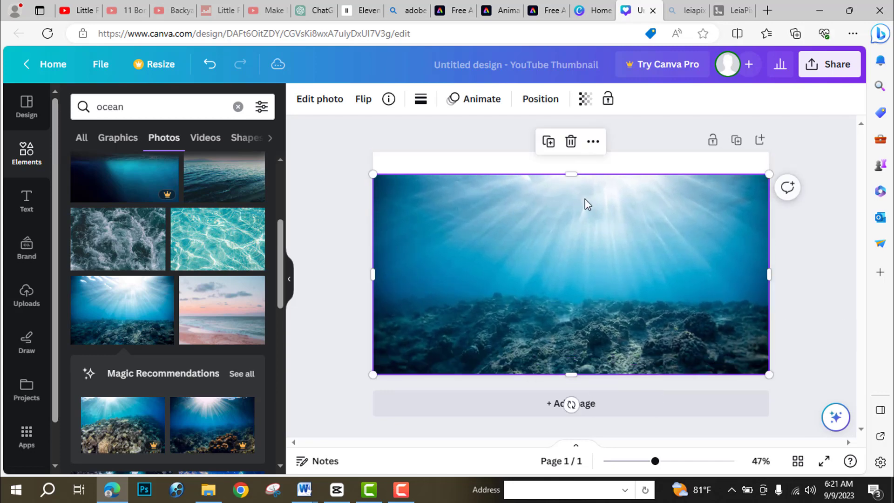
{"action": "left_click_drag", "start_coordinate": [573, 175], "coordinate": [572, 152]}
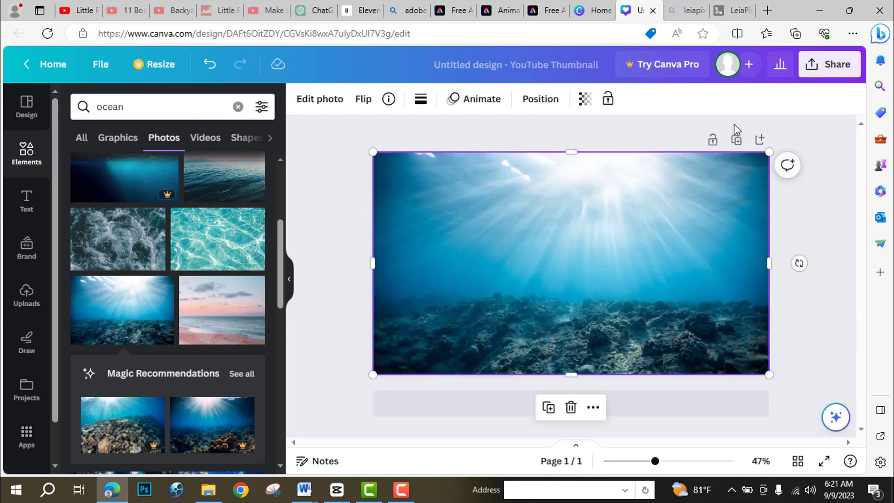
Download the ocean background design as a PNG and dismiss the download notice
{"action": "left_click", "coordinate": [846, 68]}
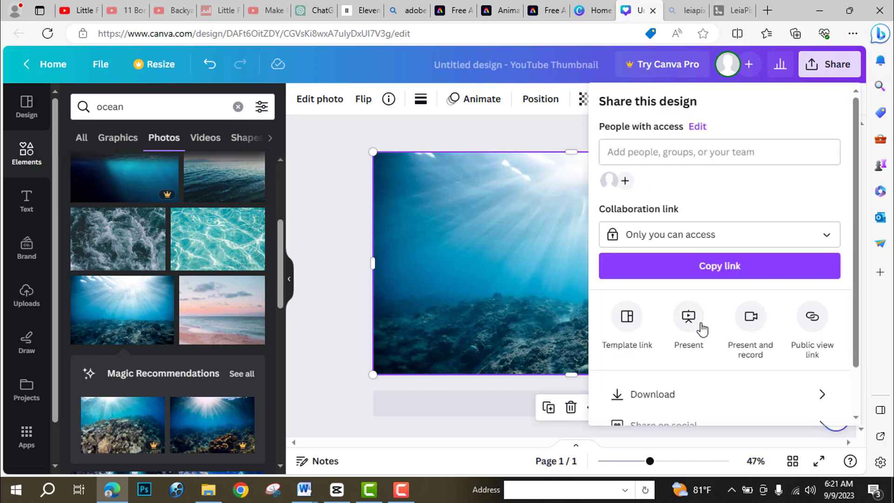
{"action": "left_click", "coordinate": [678, 397]}
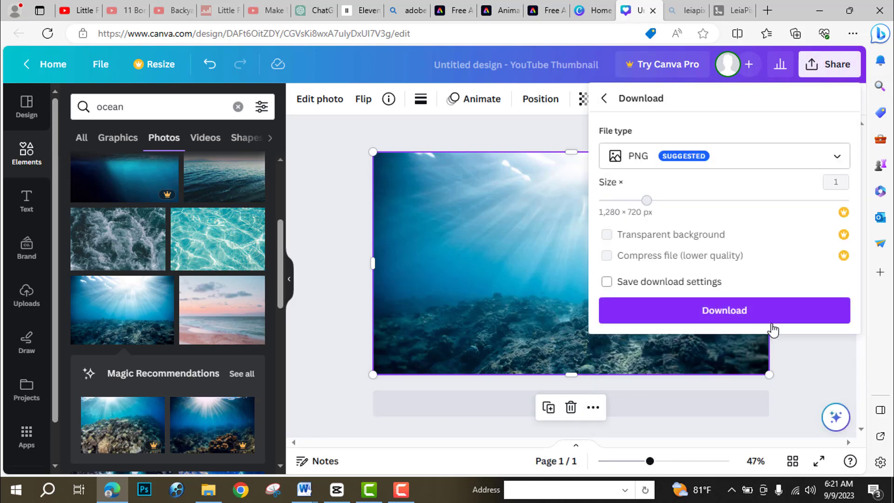
{"action": "left_click", "coordinate": [729, 321]}
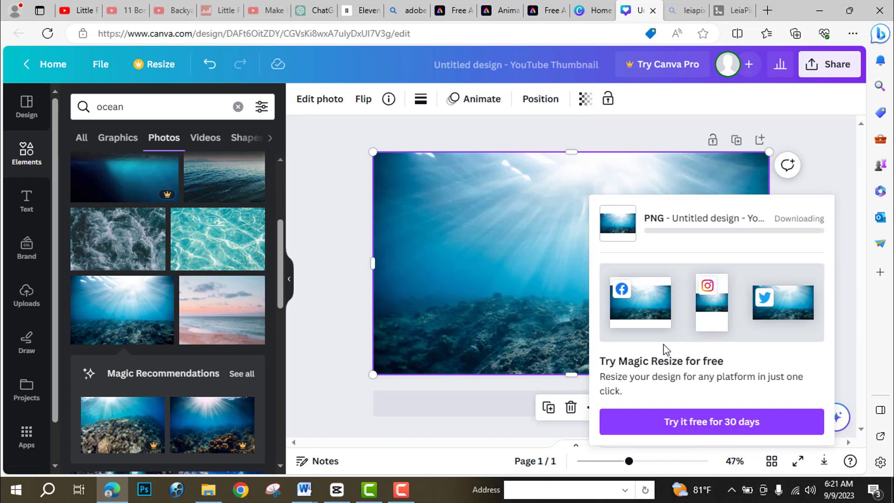
{"action": "left_click", "coordinate": [829, 269]}
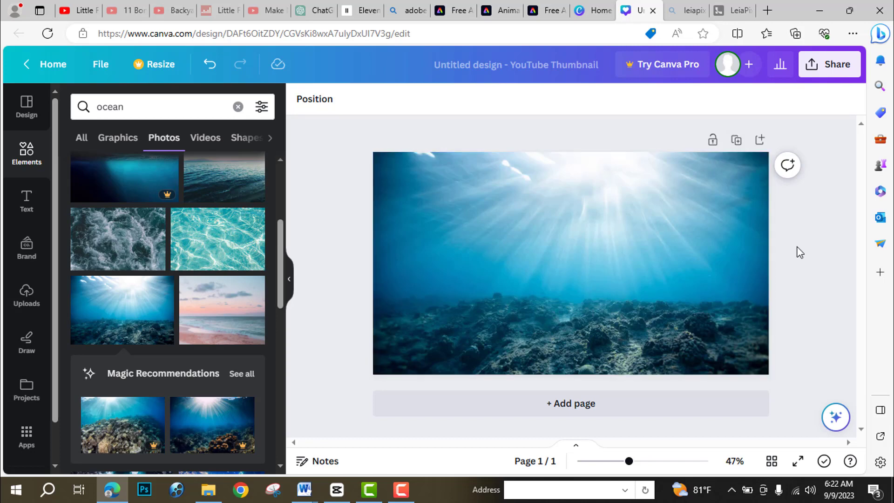
Switch to LeiaPix Converter from the "leiapix" search results and upload the image "Untitled design (1)"
{"action": "left_click", "coordinate": [688, 10]}
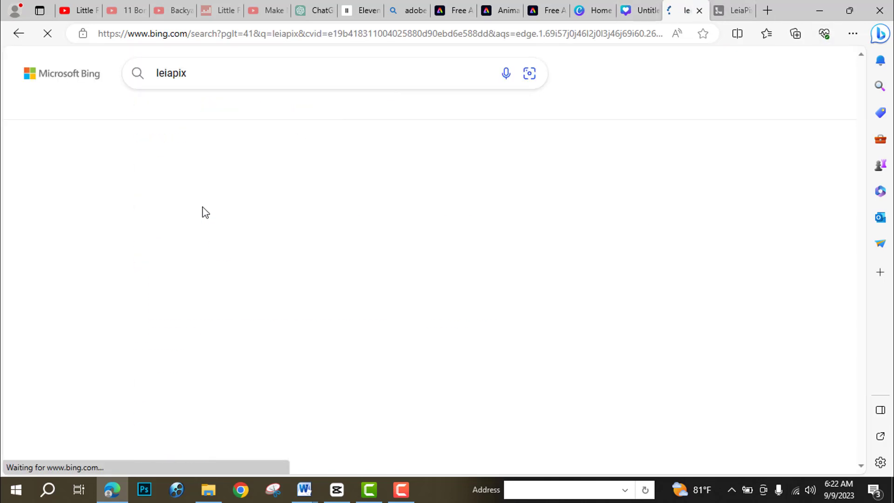
{"action": "left_click", "coordinate": [205, 192]}
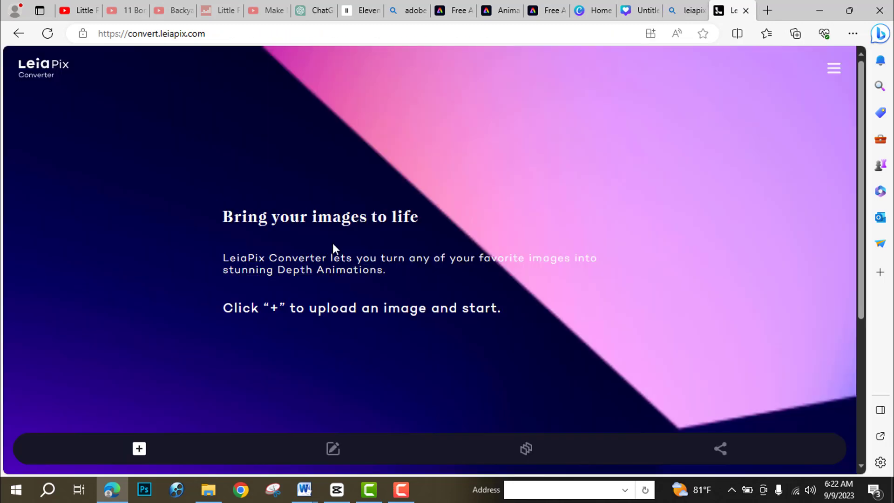
{"action": "left_click", "coordinate": [139, 450]}
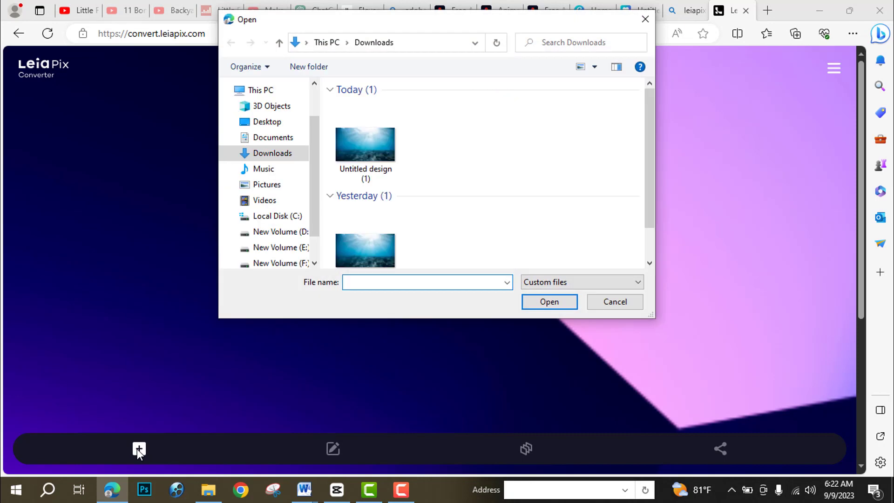
{"action": "left_click", "coordinate": [358, 150]}
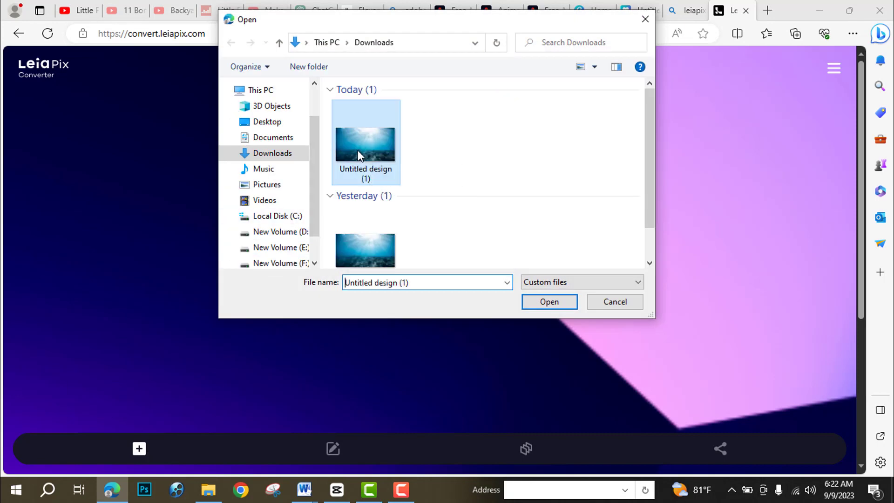
{"action": "left_click", "coordinate": [535, 303]}
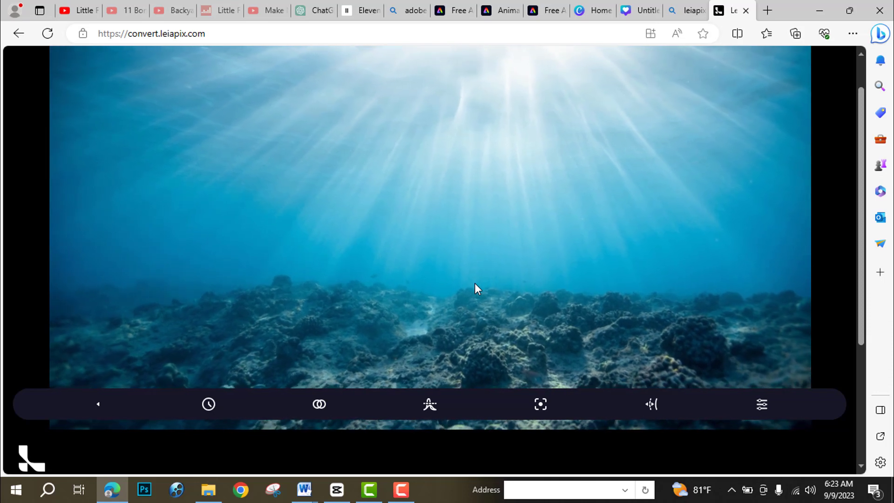
Export the ocean depth animation as an MP4 and save it to the device
{"action": "left_click", "coordinate": [100, 406]}
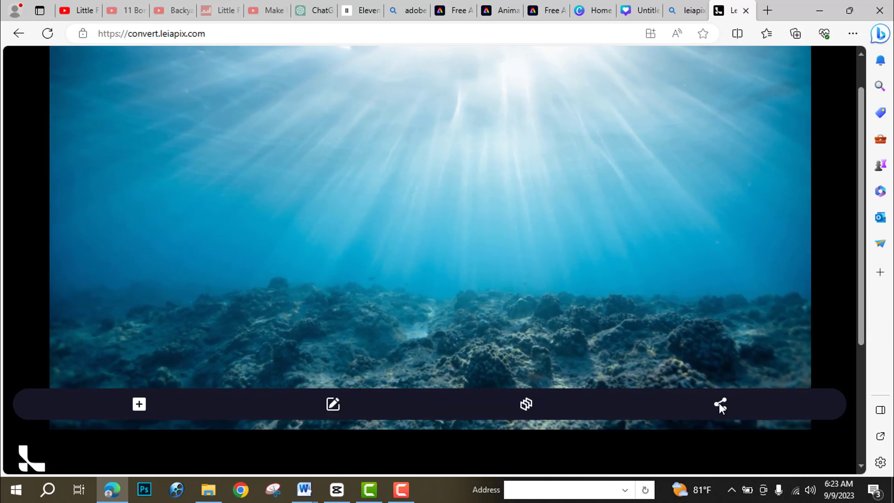
{"action": "left_click", "coordinate": [719, 403]}
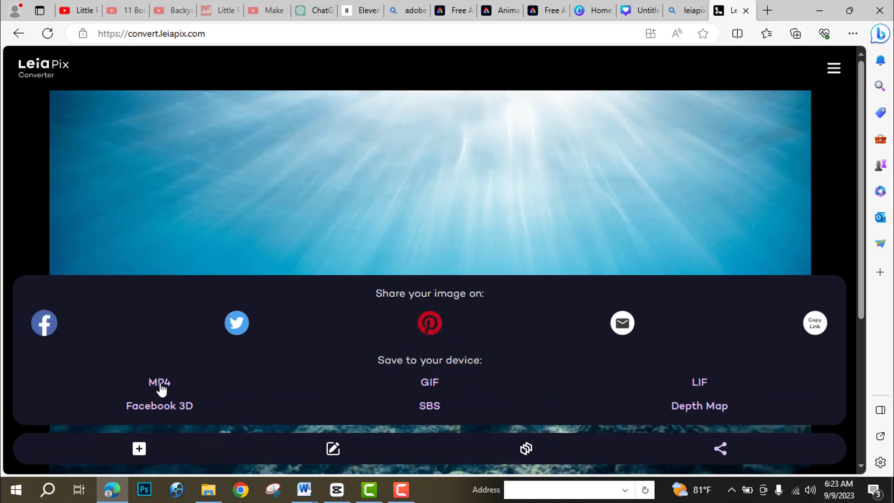
{"action": "left_click", "coordinate": [159, 383]}
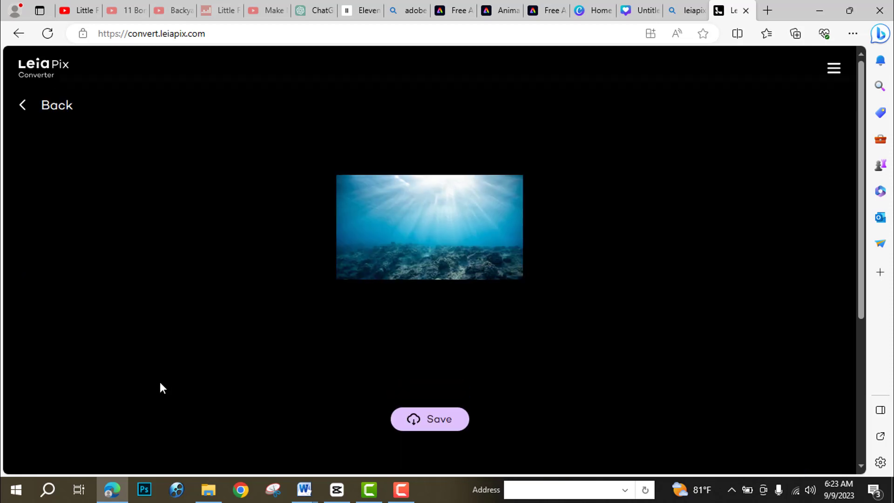
{"action": "left_click", "coordinate": [435, 422]}
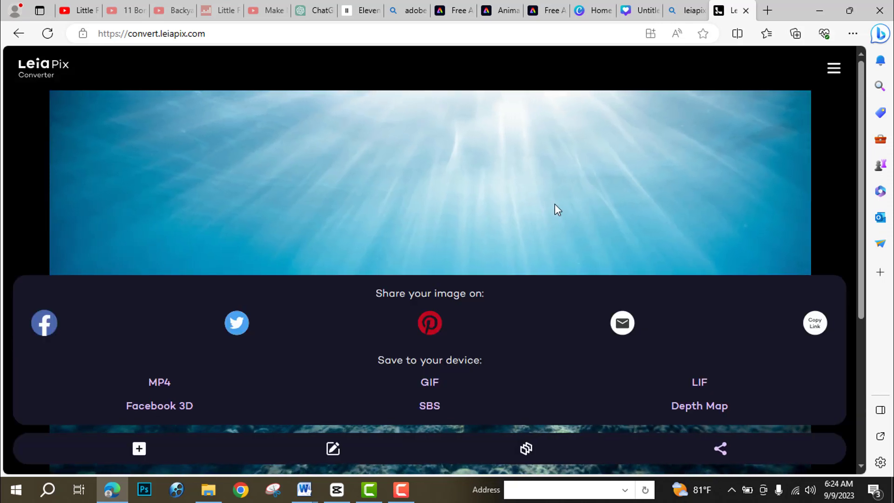
Switch to the Canva home page, search for "youtube video" and create a blank 1920 × 1080 px YouTube Video design
{"action": "left_click", "coordinate": [594, 10]}
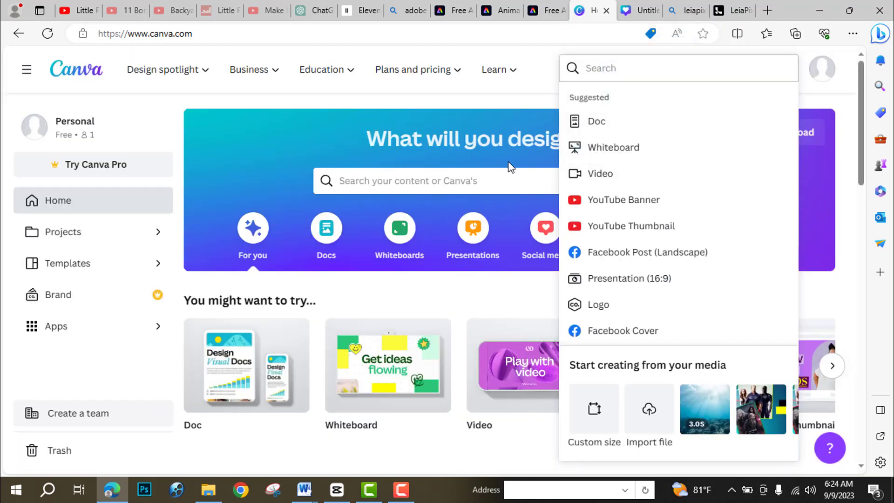
{"action": "left_click", "coordinate": [625, 64]}
{"action": "type", "text": "you"}
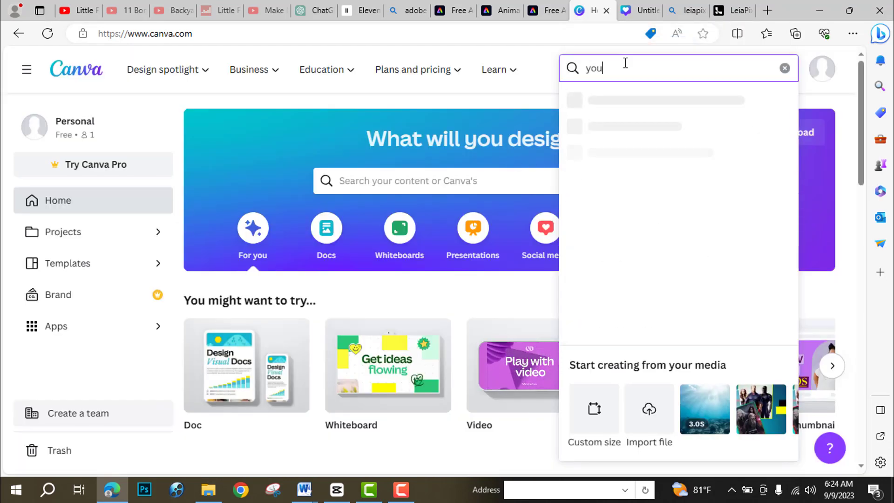
{"action": "type", "text": "tube v"}
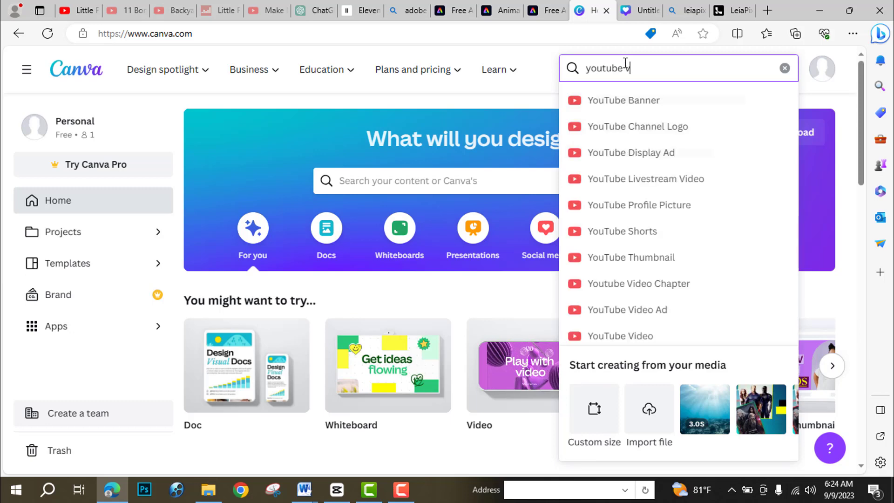
{"action": "type", "text": "ideo"}
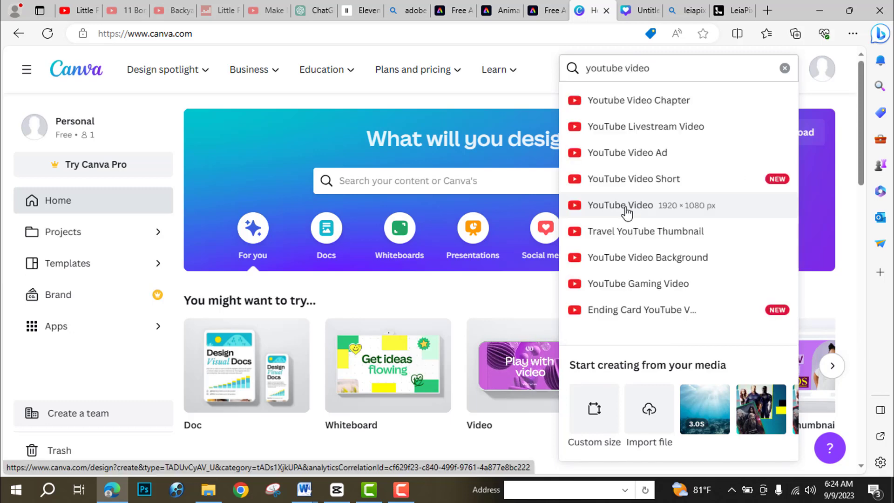
{"action": "left_click", "coordinate": [626, 206]}
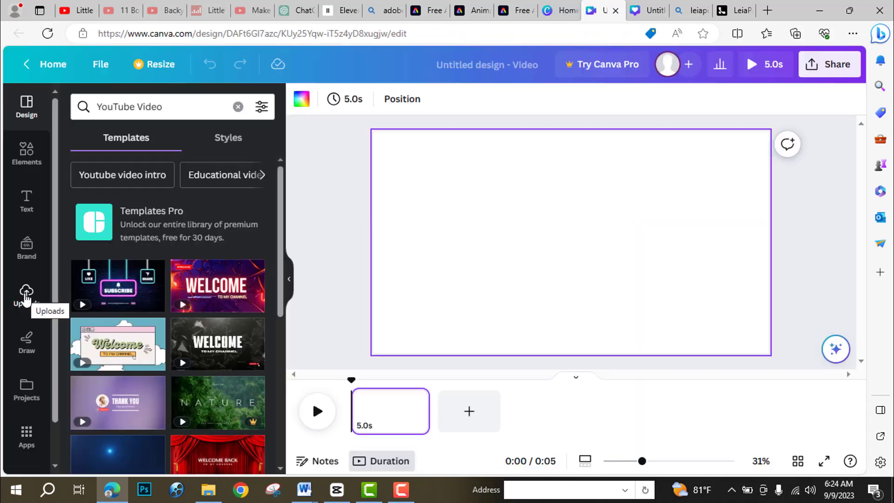
Upload the animated ocean video "Untitled design (1) (1)" from the Downloads folder
{"action": "left_click", "coordinate": [26, 293]}
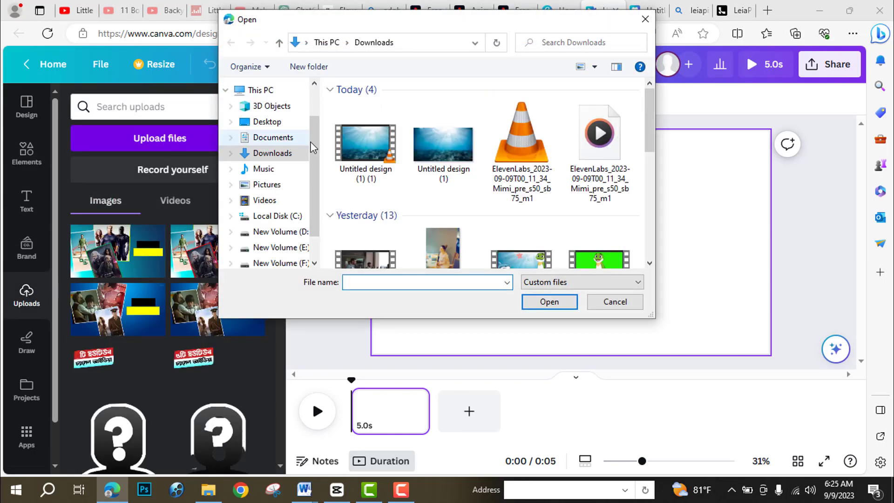
{"action": "left_click", "coordinate": [359, 153]}
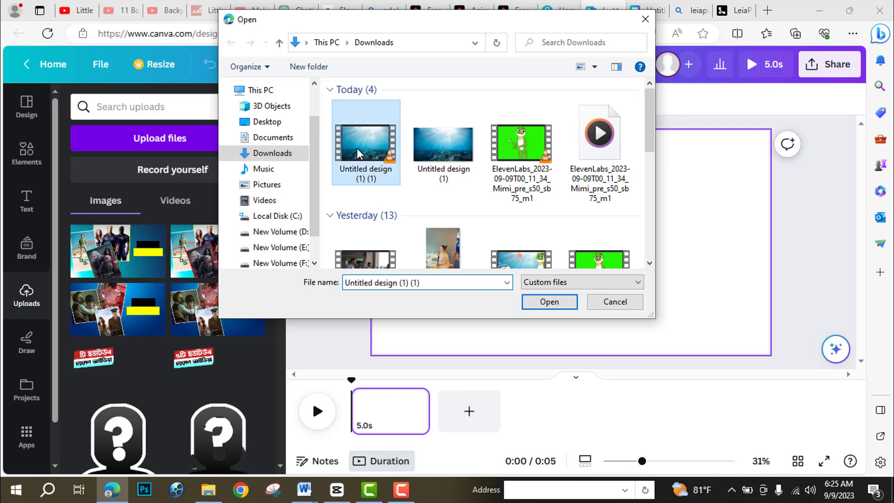
{"action": "left_click", "coordinate": [558, 304]}
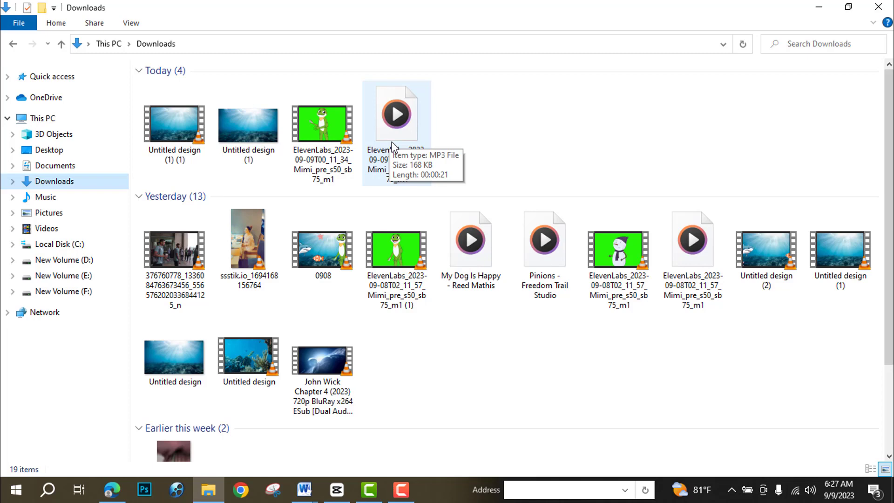
Return from File Explorer to the Canva video design and set the page duration to 21.0 seconds
{"action": "left_click", "coordinate": [111, 490]}
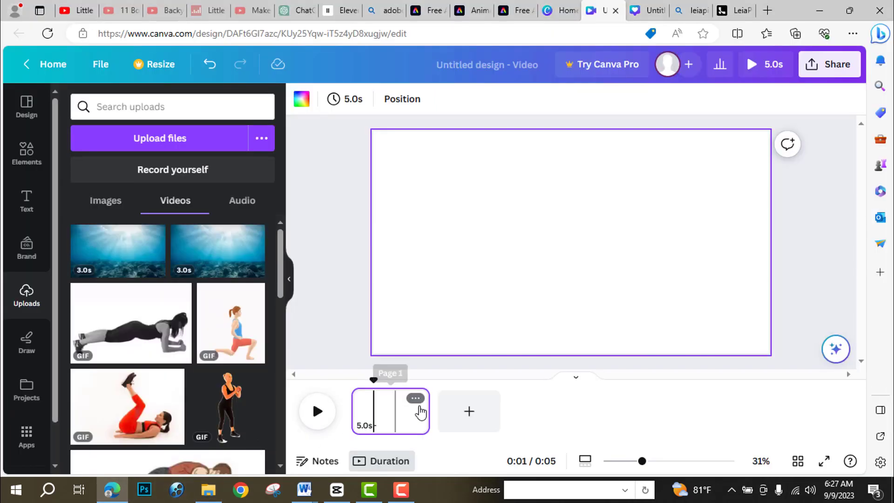
{"action": "left_click_drag", "start_coordinate": [427, 412], "coordinate": [524, 412]}
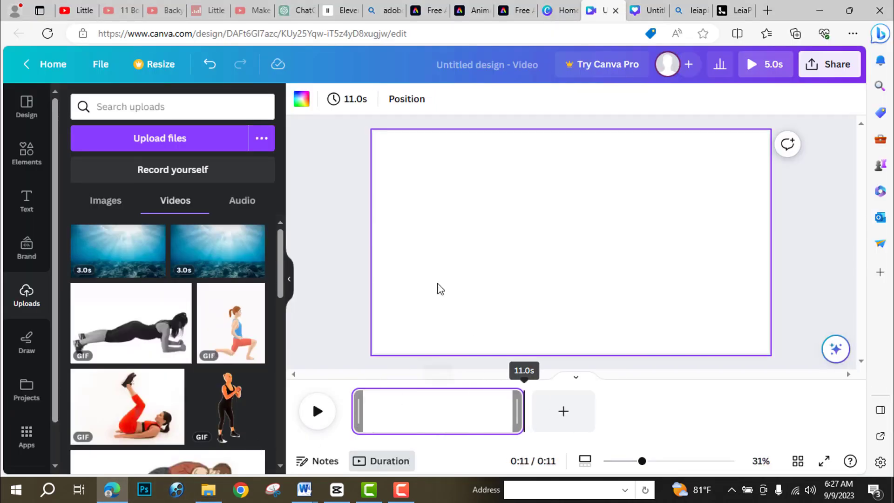
{"action": "left_click", "coordinate": [349, 99]}
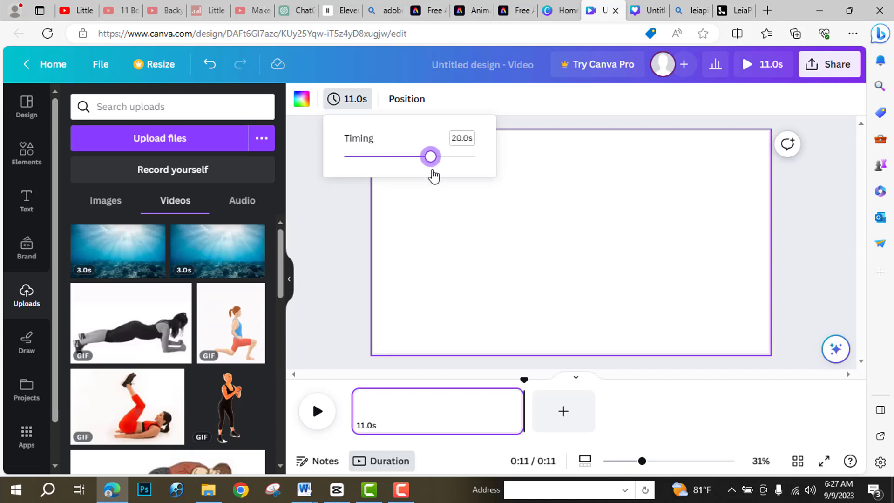
{"action": "left_click_drag", "start_coordinate": [435, 162], "coordinate": [436, 158]}
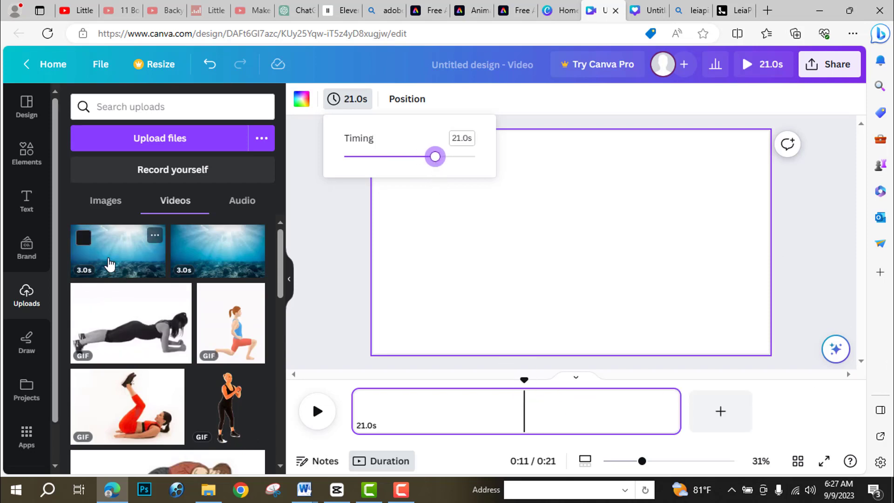
Add the uploaded 3-second ocean video to the page and stretch it on all four sides to fill the canvas
{"action": "left_click", "coordinate": [128, 274]}
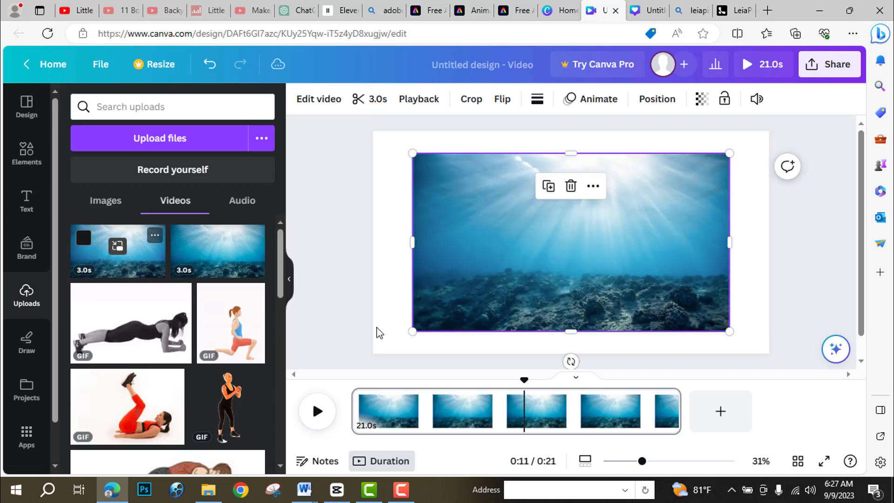
{"action": "left_click_drag", "start_coordinate": [414, 242], "coordinate": [373, 242]}
{"action": "left_click_drag", "start_coordinate": [729, 243], "coordinate": [768, 273]}
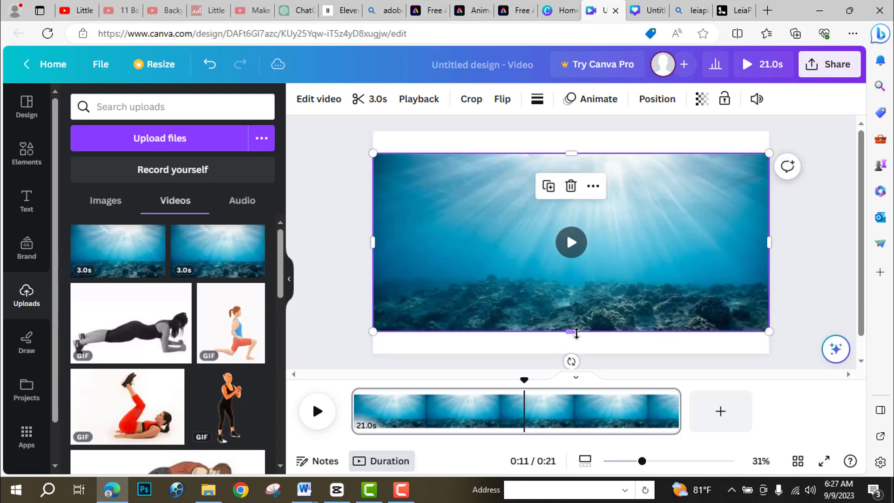
{"action": "left_click_drag", "start_coordinate": [576, 333], "coordinate": [581, 358]}
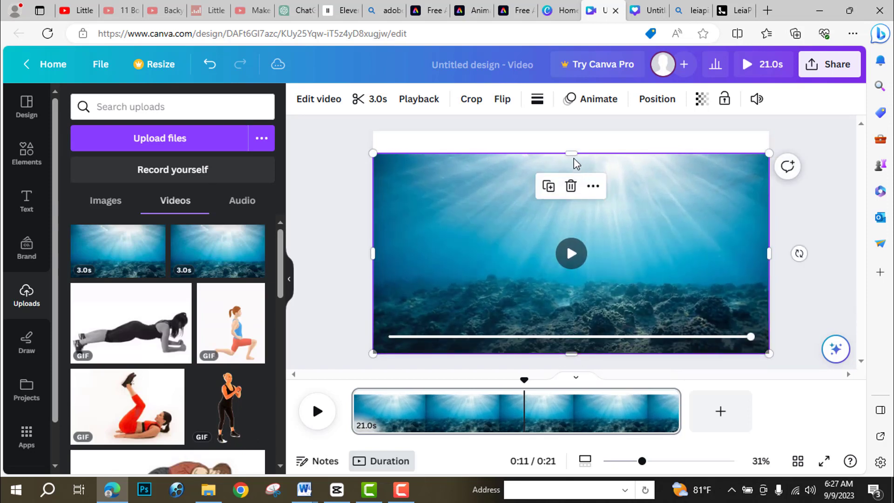
{"action": "left_click_drag", "start_coordinate": [572, 153], "coordinate": [572, 131]}
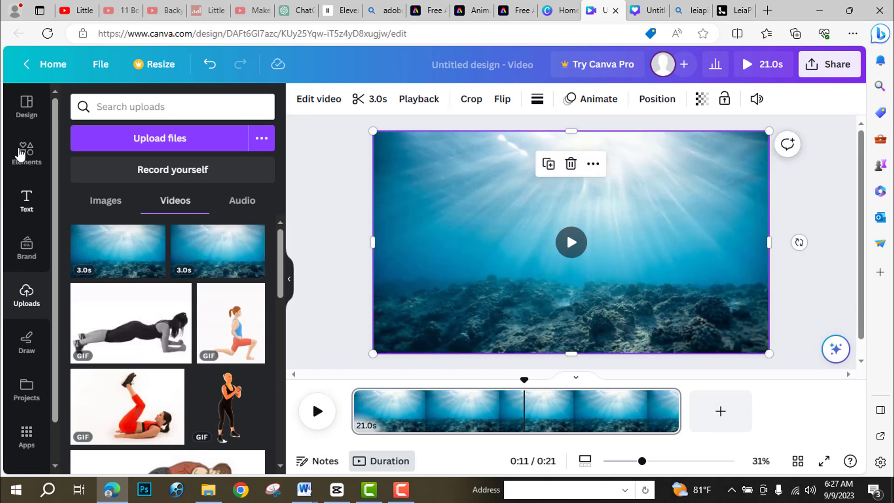
Add the orange-shelled turtle from the "sea fish" graphics and place it, reduced in size, in the lower-right corner of the ocean scene
{"action": "left_click", "coordinate": [21, 152]}
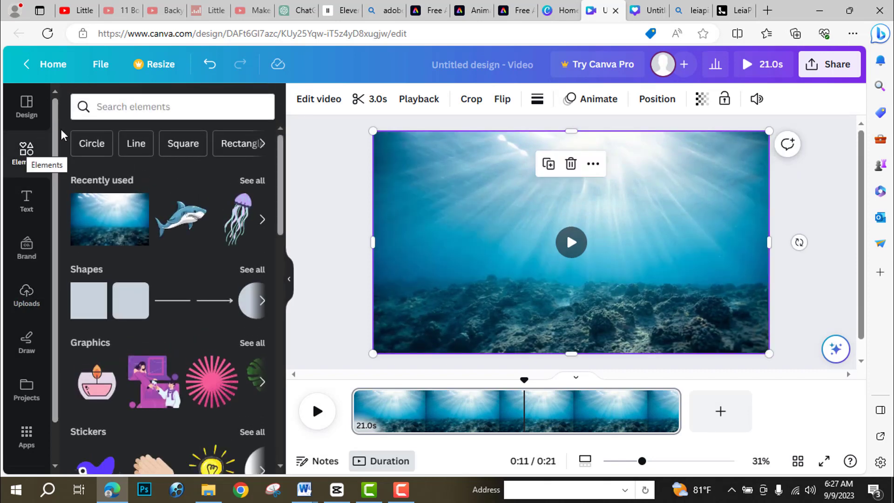
{"action": "left_click", "coordinate": [132, 106]}
{"action": "type", "text": "fish"}
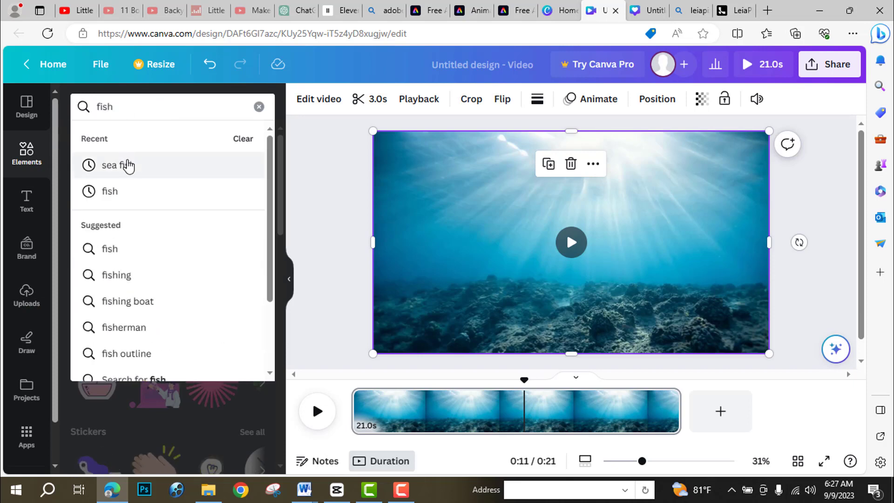
{"action": "left_click", "coordinate": [127, 166]}
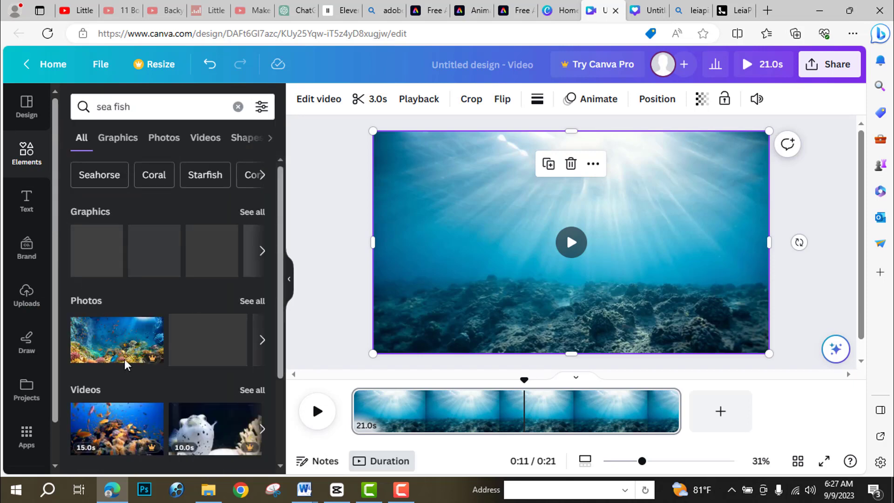
{"action": "left_click", "coordinate": [118, 138]}
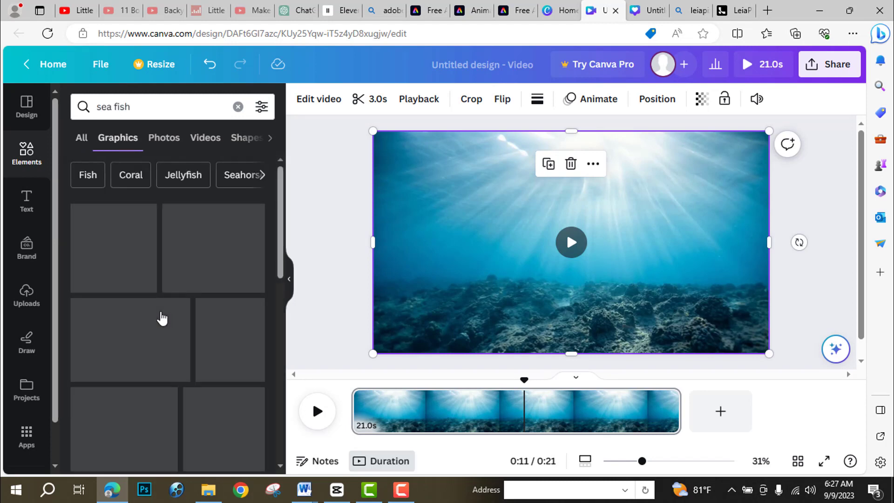
{"action": "scroll", "coordinate": [161, 318], "scroll_direction": "down", "scroll_amount": 5}
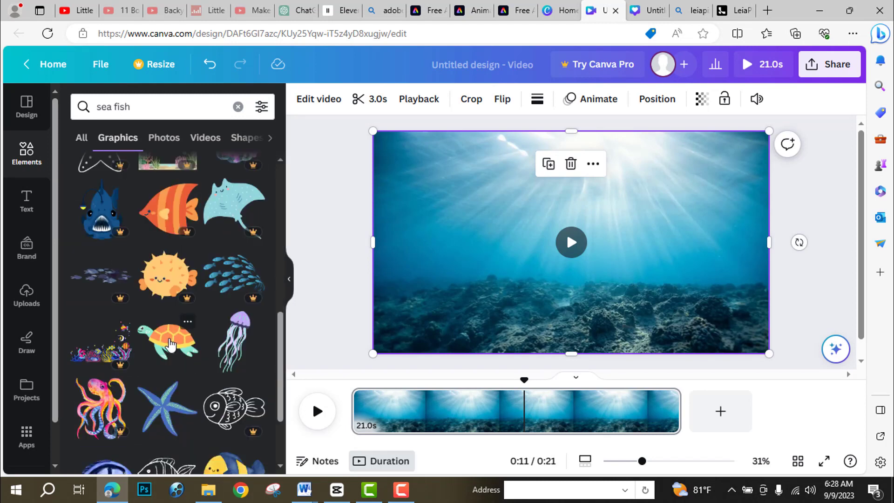
{"action": "left_click", "coordinate": [170, 345]}
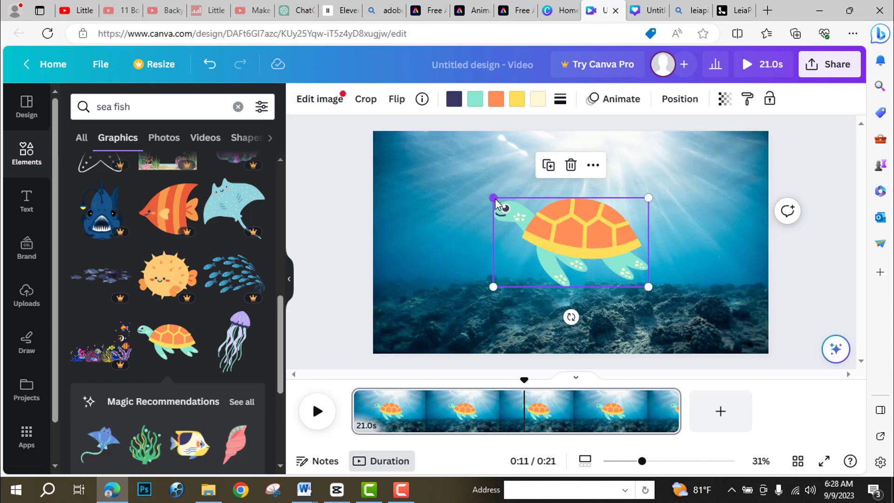
{"action": "left_click_drag", "start_coordinate": [496, 204], "coordinate": [559, 235]}
{"action": "left_click_drag", "start_coordinate": [603, 269], "coordinate": [733, 305]}
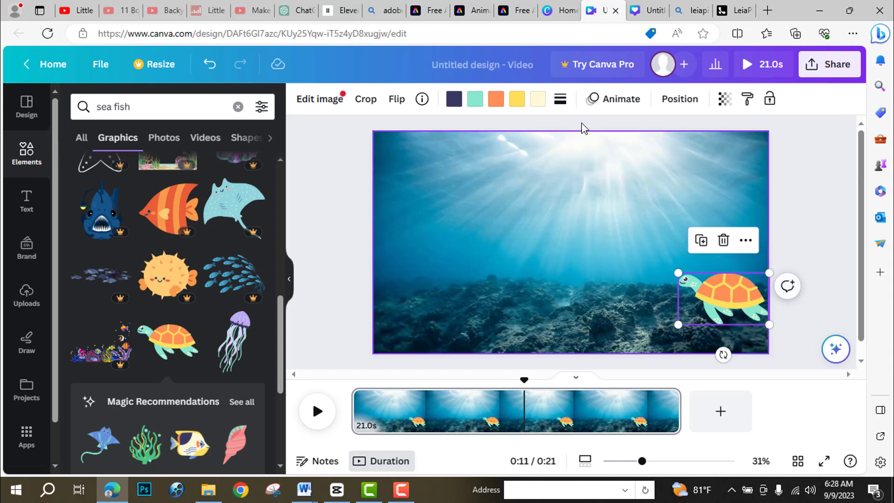
Create a custom animation moving the turtle leftward across the seabed past the page edge, with a slower speed and Smooth movement
{"action": "left_click", "coordinate": [615, 100]}
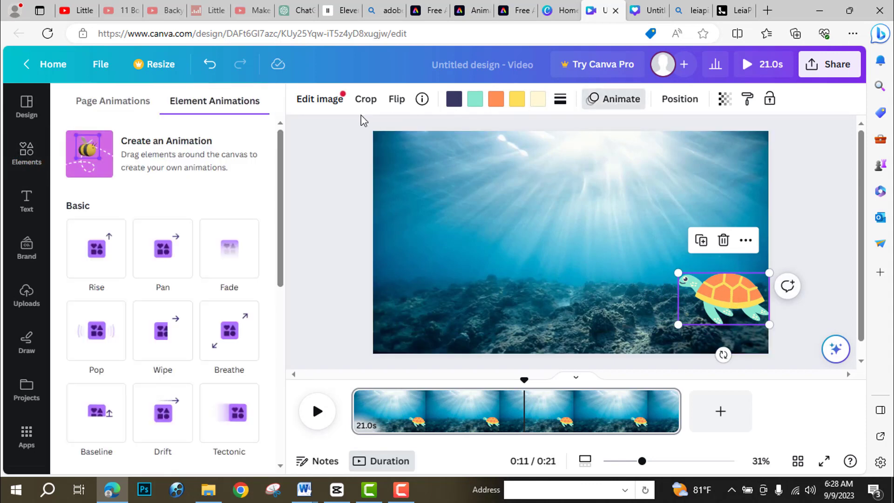
{"action": "left_click", "coordinate": [90, 164]}
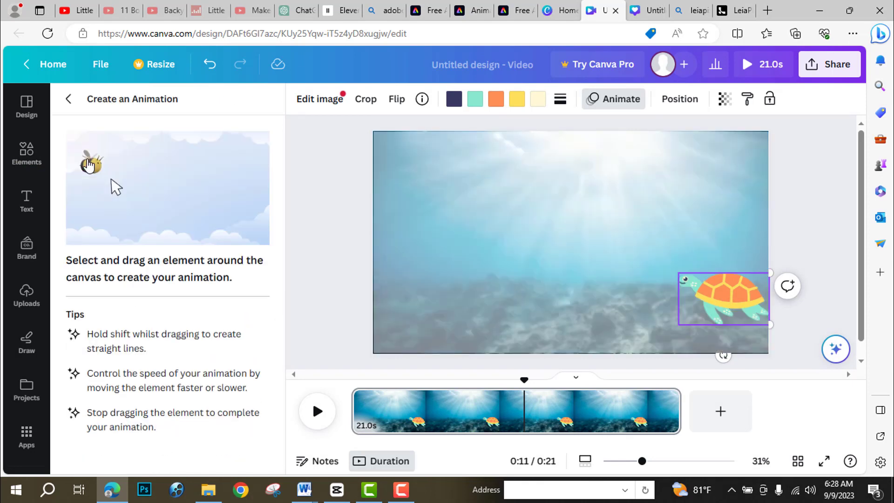
{"action": "left_click_drag", "start_coordinate": [734, 296], "coordinate": [335, 306]}
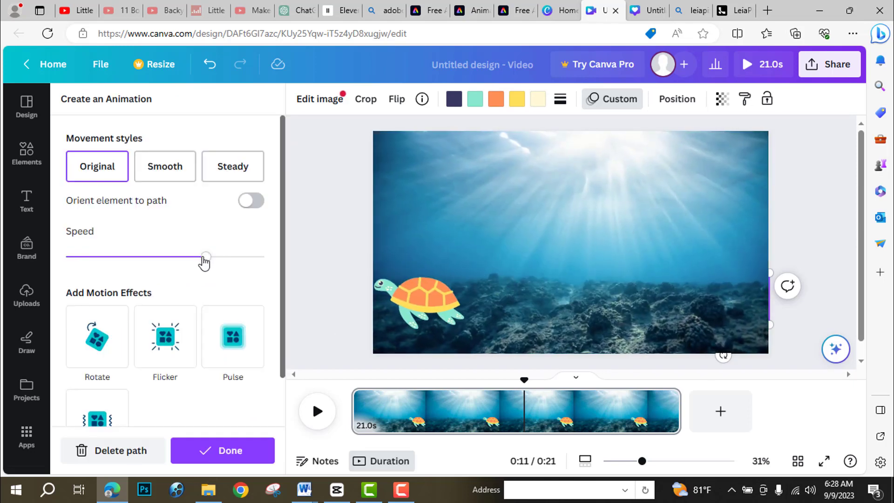
{"action": "left_click_drag", "start_coordinate": [202, 262], "coordinate": [102, 269]}
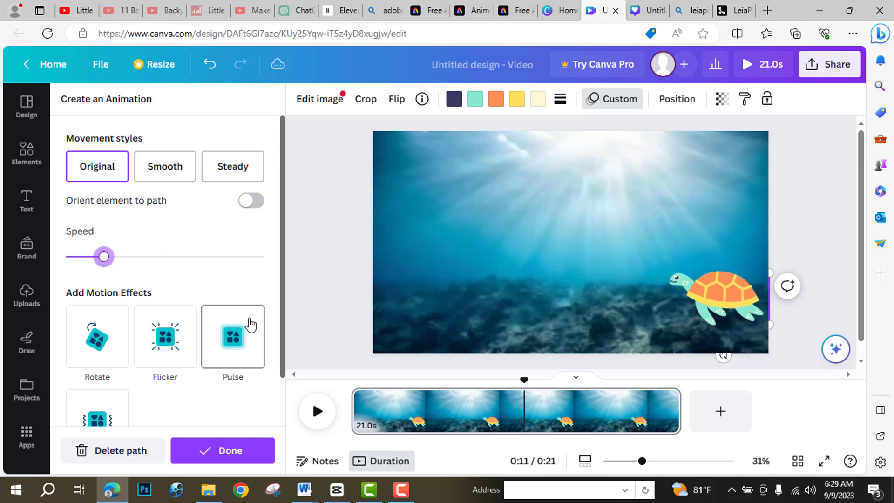
{"action": "left_click", "coordinate": [161, 173]}
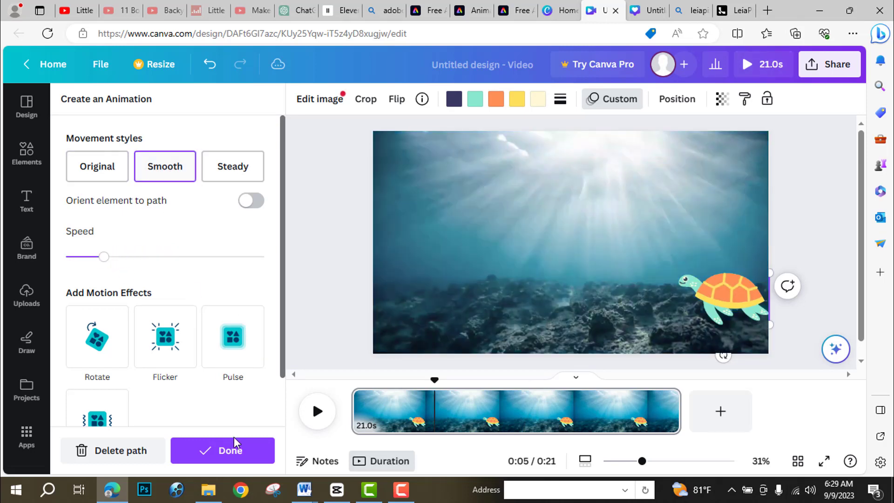
{"action": "left_click", "coordinate": [234, 452]}
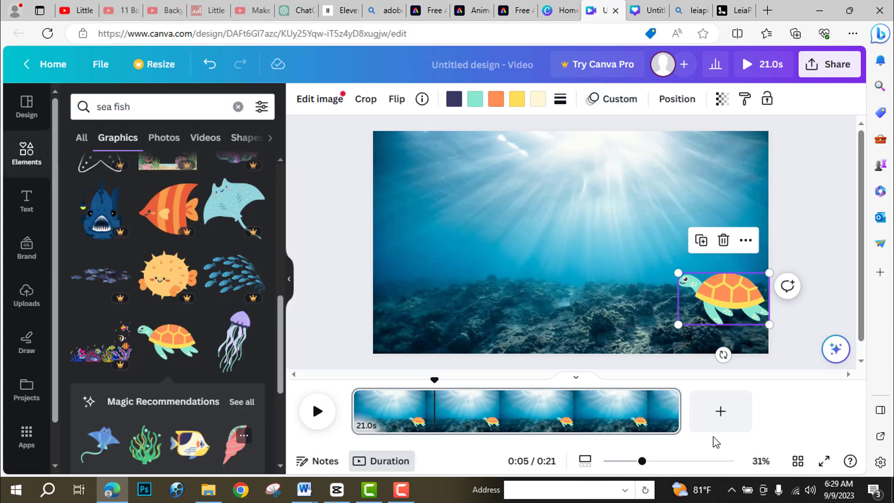
Add the free blue cartoon shark with bared teeth from the "shark" graphics and place it, reduced in size, partly off the page's left edge
{"action": "scroll", "coordinate": [275, 359], "scroll_direction": "up", "scroll_amount": 10}
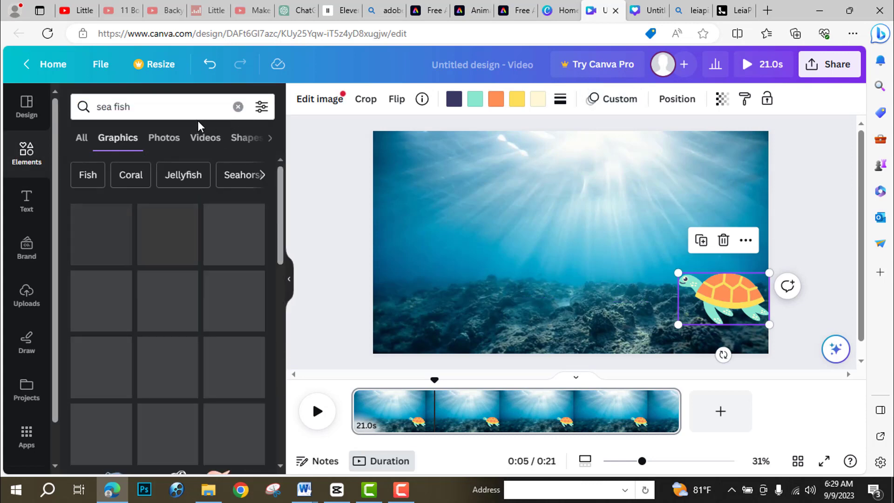
{"action": "left_click", "coordinate": [75, 106]}
{"action": "type", "text": "sh"}
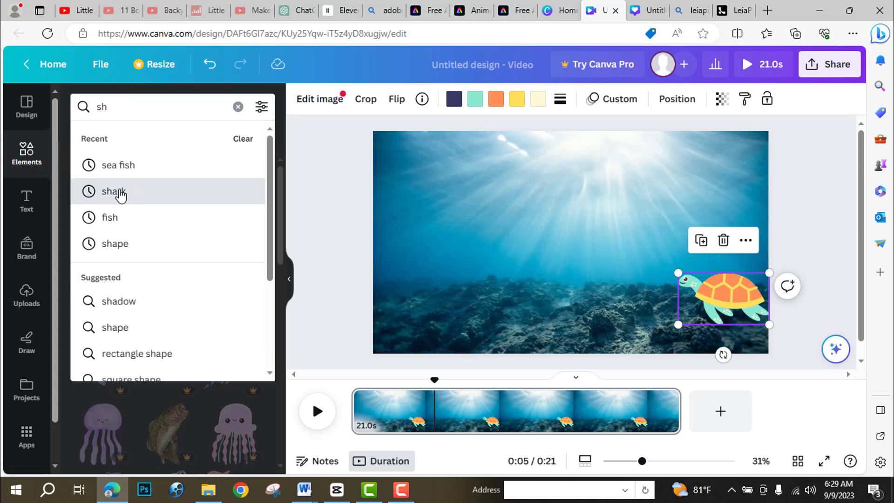
{"action": "left_click", "coordinate": [120, 193]}
{"action": "scroll", "coordinate": [186, 252], "scroll_direction": "down", "scroll_amount": 2}
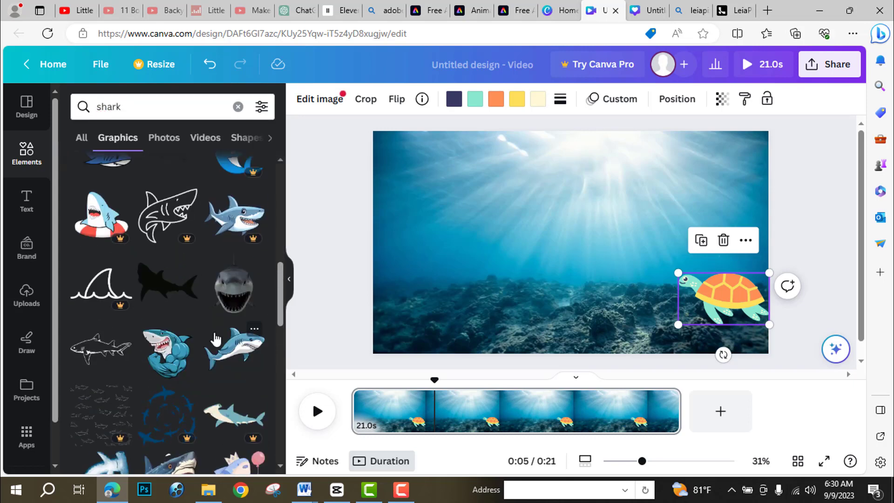
{"action": "scroll", "coordinate": [240, 362], "scroll_direction": "down", "scroll_amount": 1}
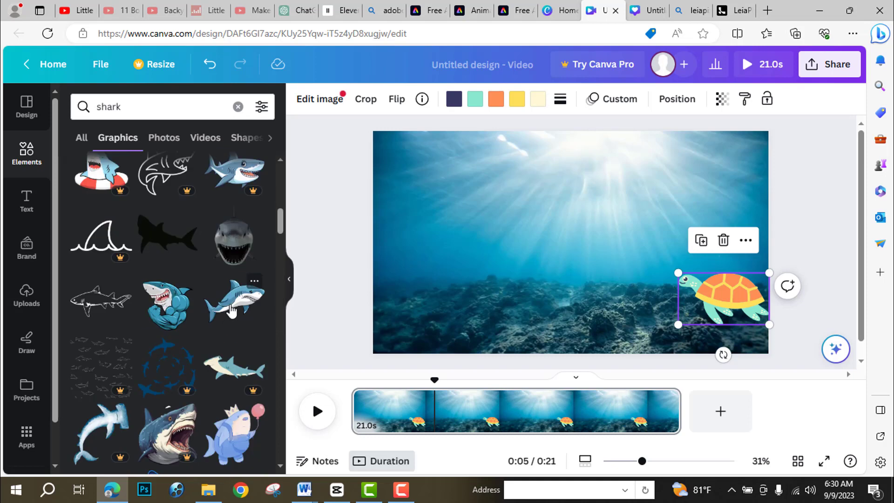
{"action": "left_click", "coordinate": [231, 311]}
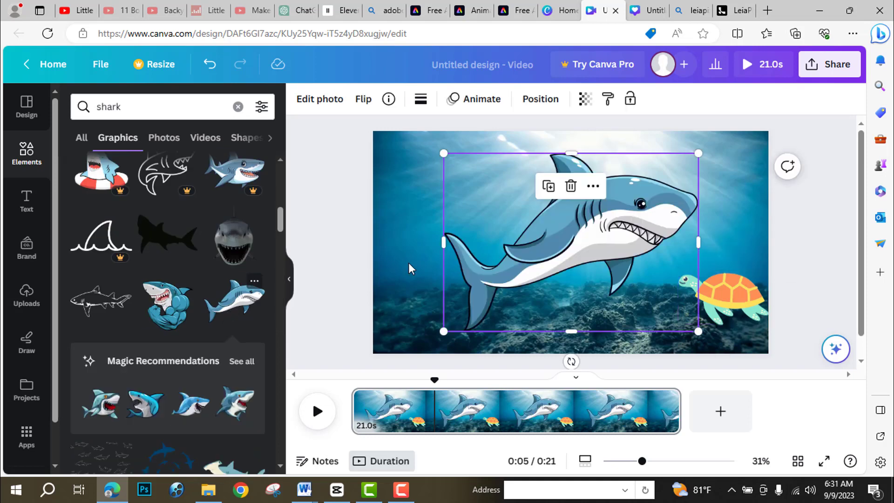
{"action": "left_click_drag", "start_coordinate": [696, 152], "coordinate": [601, 186]}
{"action": "left_click_drag", "start_coordinate": [559, 260], "coordinate": [421, 278]}
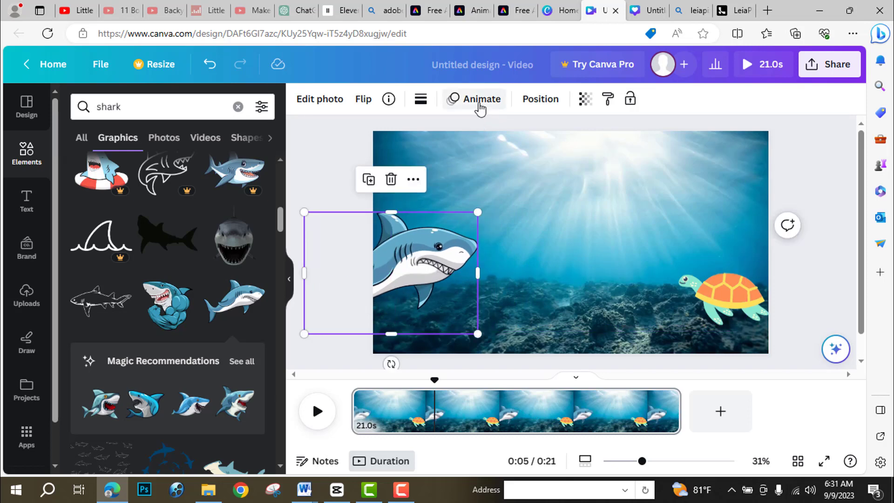
Create a custom animation path that swims the shark in a wavy line rightward from the page's left edge into the scene
{"action": "left_click", "coordinate": [480, 108]}
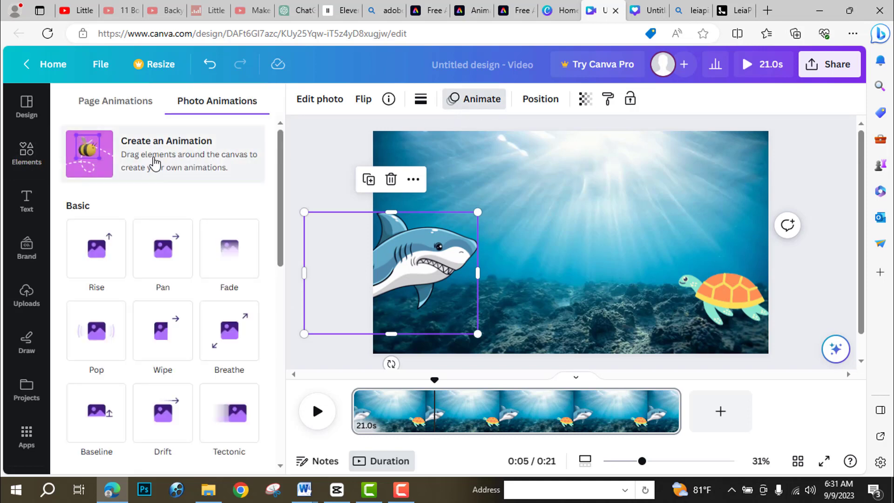
{"action": "left_click", "coordinate": [151, 154]}
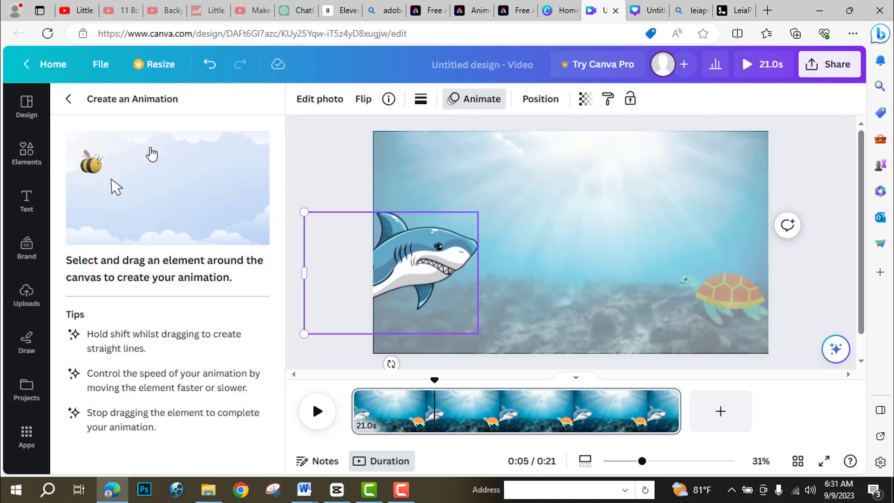
{"action": "mouse_move", "coordinate": [416, 280]}
{"action": "left_mouse_down"}
{"action": "mouse_move", "coordinate": [459, 275]}
{"action": "mouse_move", "coordinate": [489, 249]}
{"action": "mouse_move", "coordinate": [495, 269]}
{"action": "mouse_move", "coordinate": [531, 254]}
{"action": "mouse_move", "coordinate": [528, 235]}
{"action": "mouse_move", "coordinate": [524, 256]}
{"action": "mouse_move", "coordinate": [548, 264]}
{"action": "left_mouse_up"}
{"action": "mouse_move", "coordinate": [559, 254]}
{"action": "left_mouse_down"}
{"action": "mouse_move", "coordinate": [540, 284]}
{"action": "mouse_move", "coordinate": [549, 246]}
{"action": "mouse_move", "coordinate": [552, 279]}
{"action": "mouse_move", "coordinate": [559, 249]}
{"action": "mouse_move", "coordinate": [559, 259]}
{"action": "left_mouse_up"}
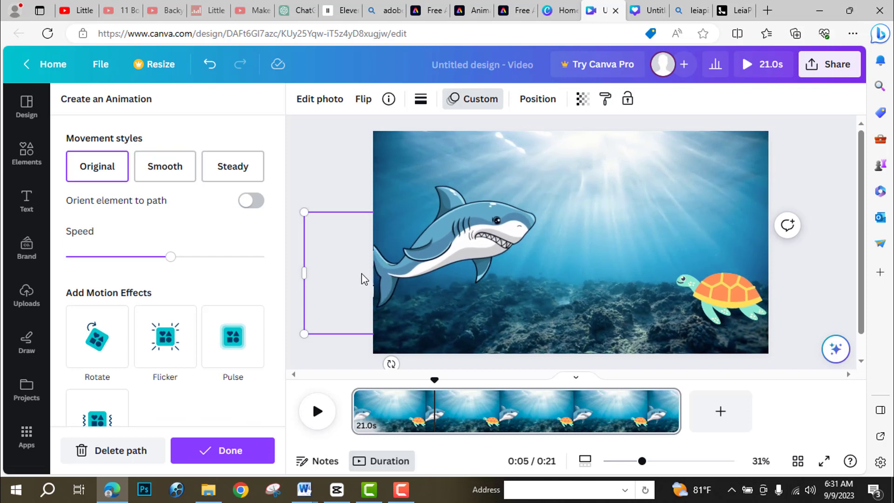
Slow the shark's custom animation to near the minimum speed, previewing the motion, and apply the Smooth movement style
{"action": "left_click_drag", "start_coordinate": [177, 263], "coordinate": [95, 270]}
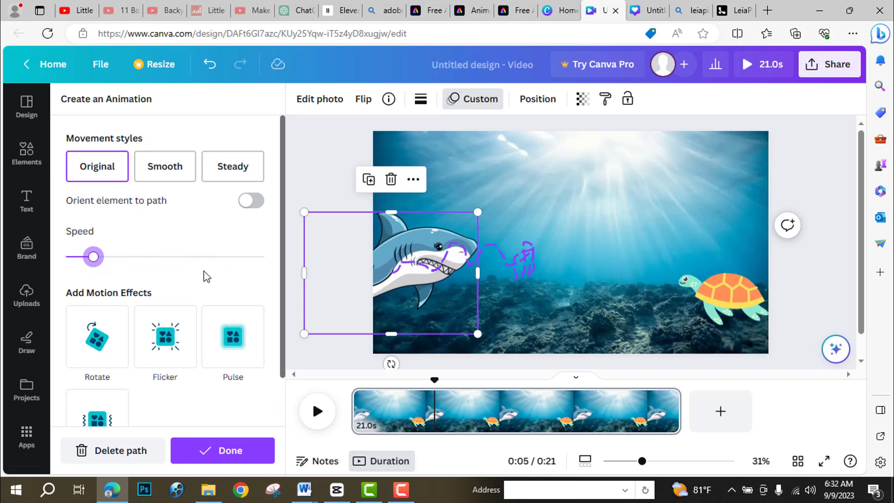
{"action": "left_click", "coordinate": [318, 418]}
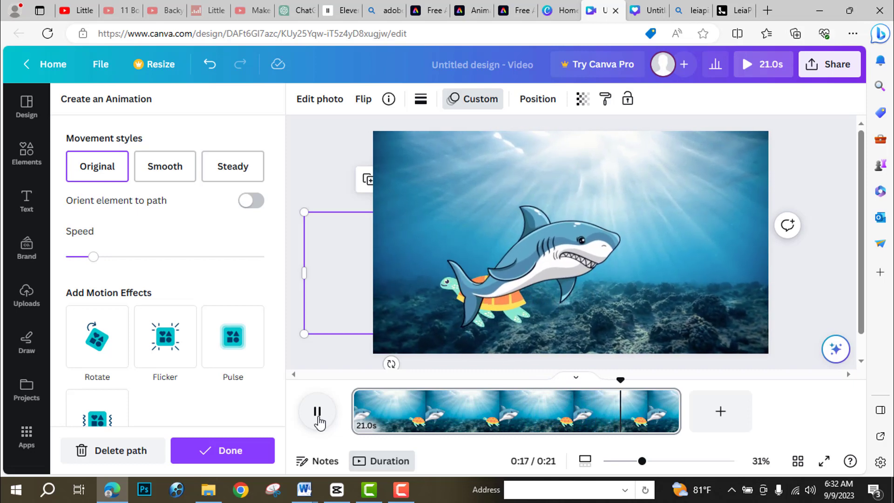
{"action": "left_click", "coordinate": [317, 417]}
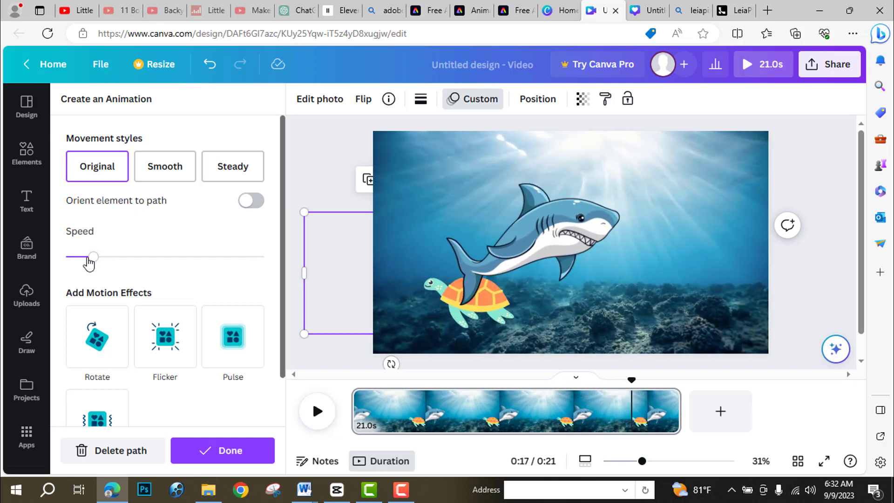
{"action": "left_click_drag", "start_coordinate": [94, 261], "coordinate": [73, 261]}
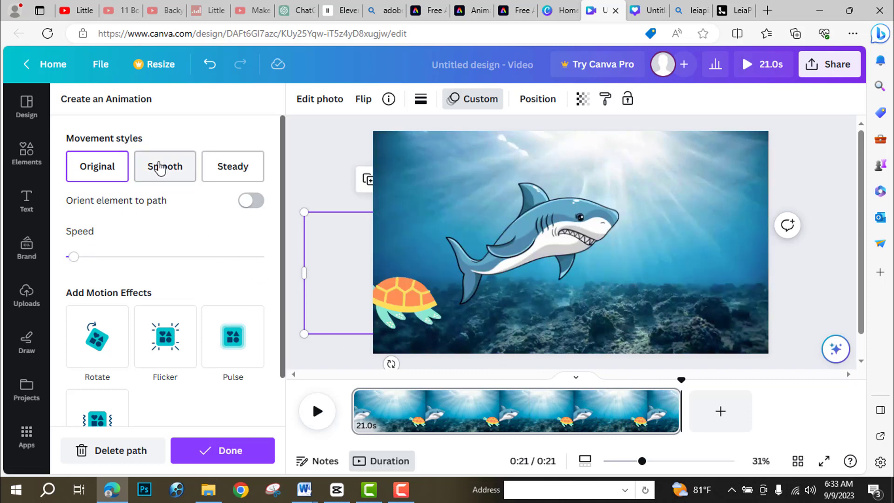
{"action": "left_click", "coordinate": [160, 168]}
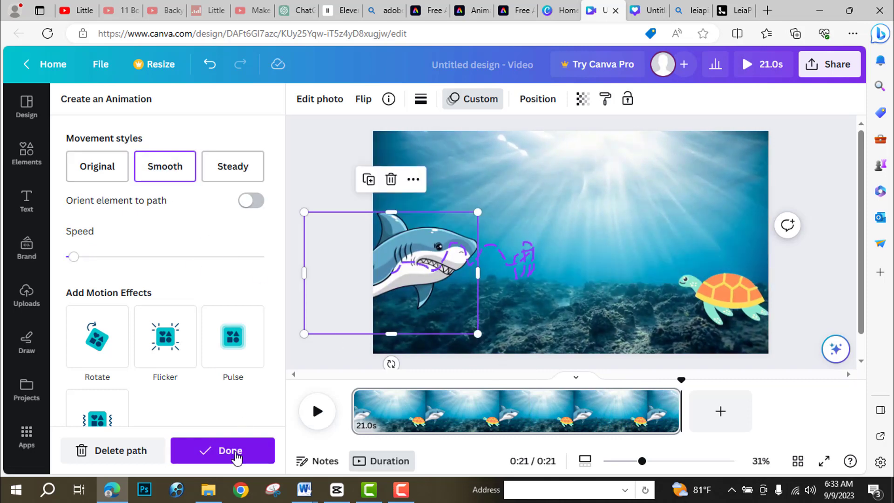
{"action": "left_click", "coordinate": [230, 452]}
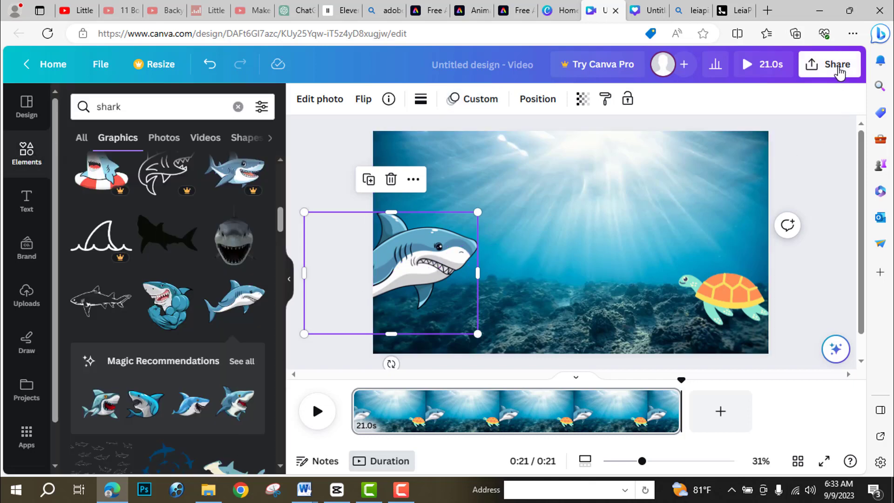
Download the ocean design as an MP4 video at 1080p (HD)
{"action": "left_click", "coordinate": [839, 73]}
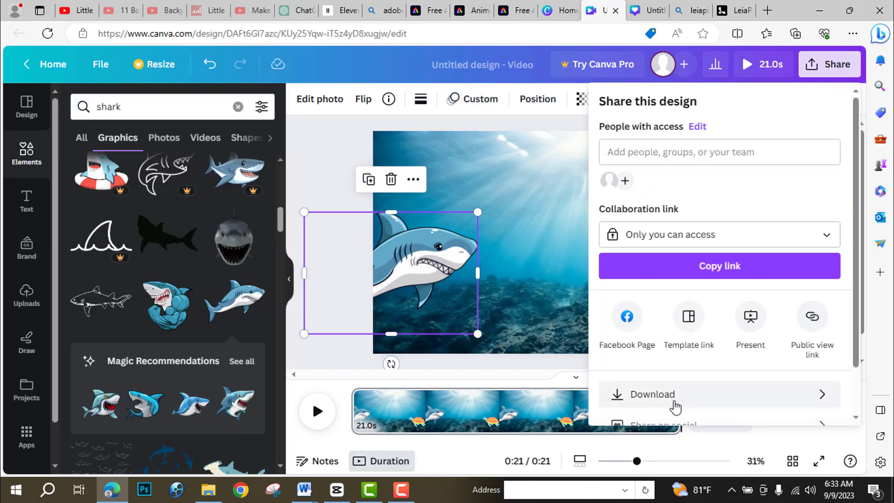
{"action": "left_click", "coordinate": [664, 400]}
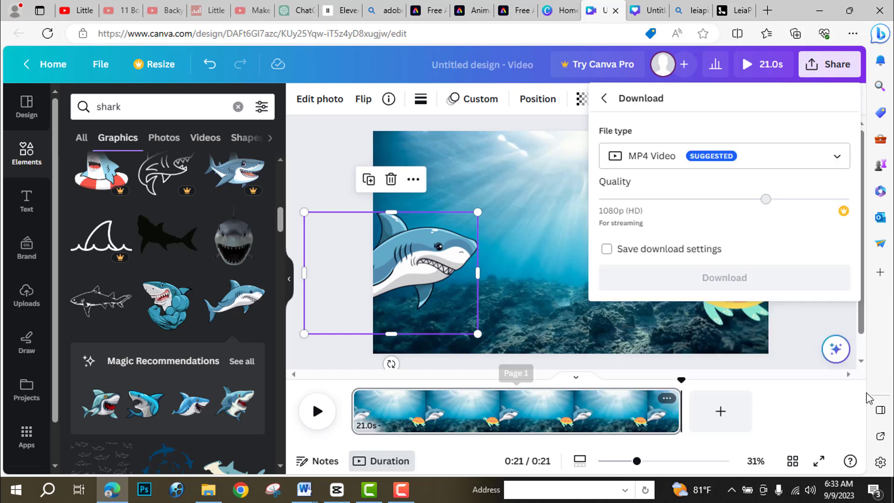
{"action": "left_click", "coordinate": [725, 280]}
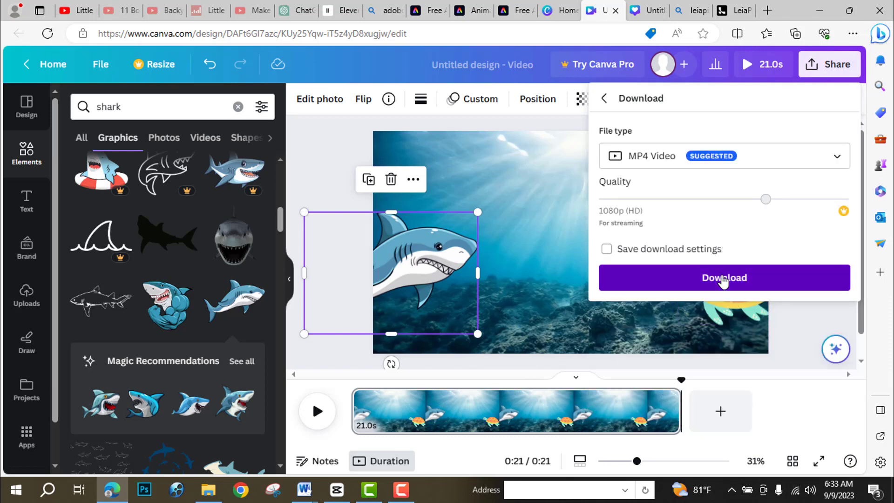
{"action": "left_click", "coordinate": [517, 472]}
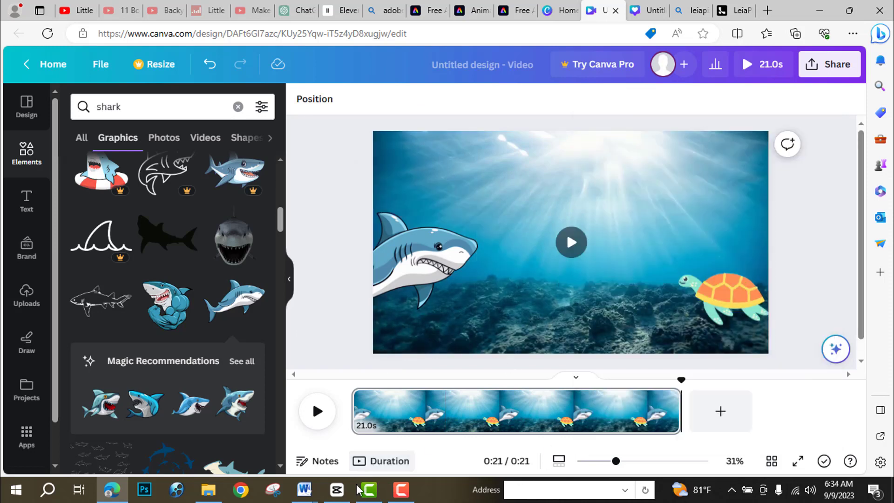
Switch to CapCut and import Untitled design (3), the latest ElevenLabs frog video and voiceover MP3, and the "My Dog Is Happy" track from Downloads
{"action": "left_click", "coordinate": [336, 489]}
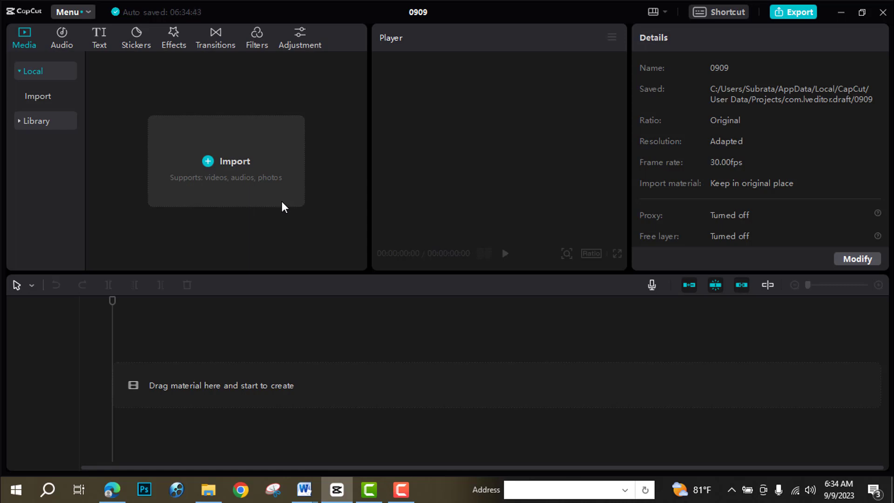
{"action": "left_click", "coordinate": [209, 163]}
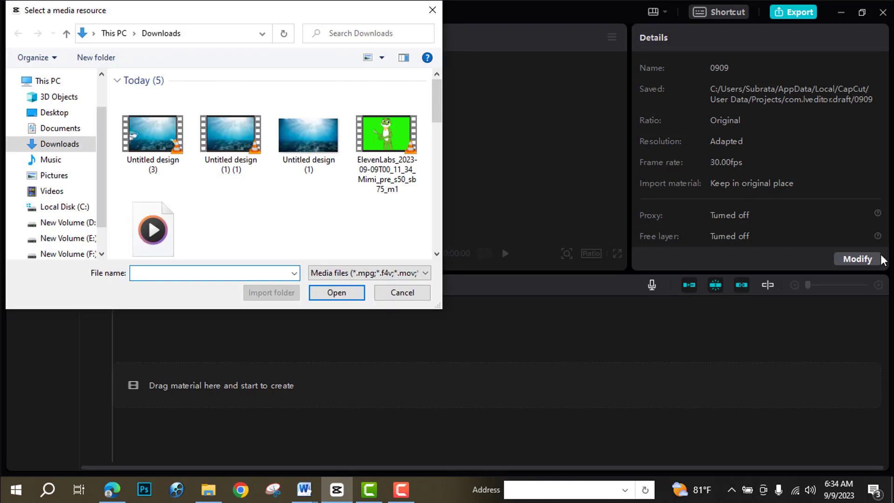
{"action": "left_click", "coordinate": [152, 140]}
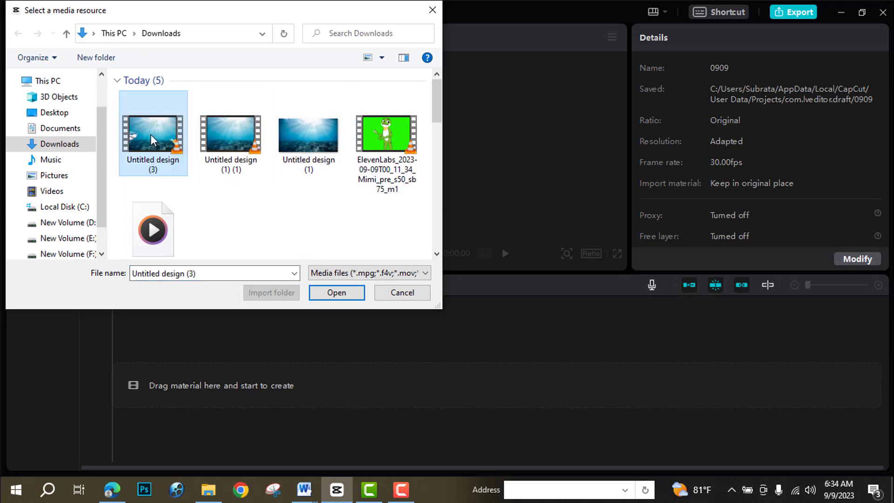
{"action": "left_click", "coordinate": [383, 140], "text": "ctrl"}
{"action": "scroll", "coordinate": [159, 235], "scroll_direction": "down", "scroll_amount": 5}
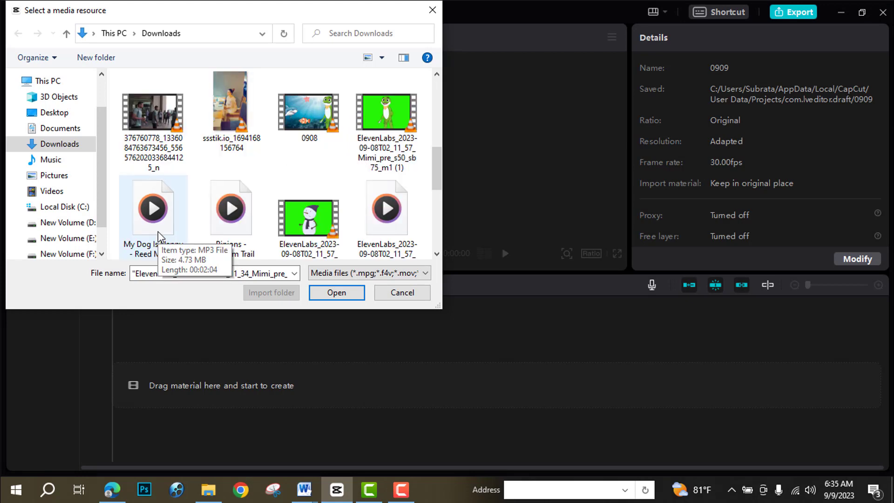
{"action": "left_click", "coordinate": [158, 236], "text": "ctrl"}
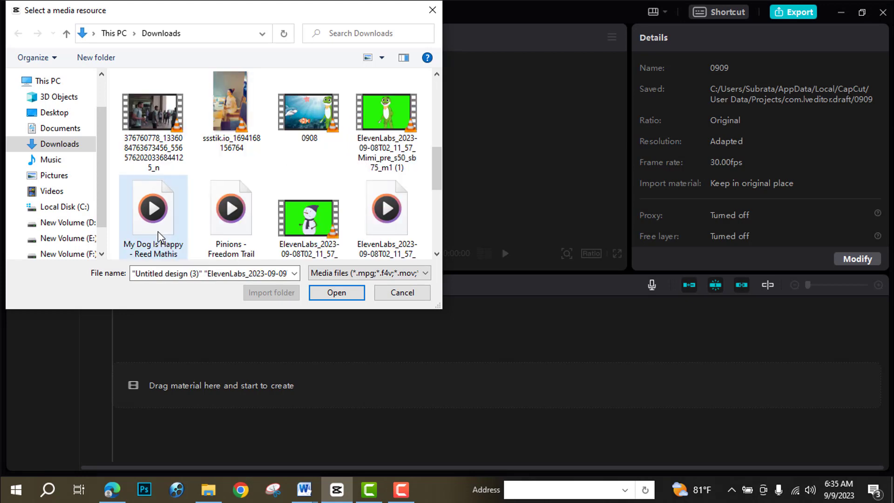
{"action": "left_click", "coordinate": [336, 295]}
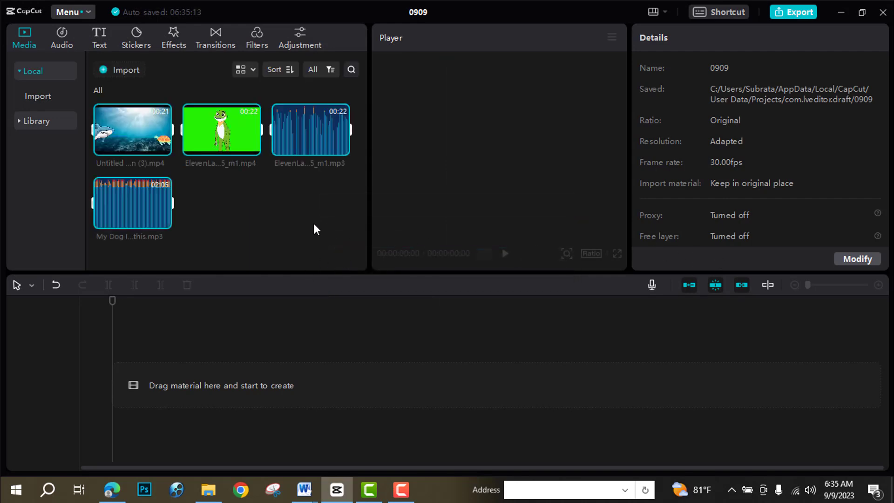
Place the ocean video at the timeline start with a 16:9 ratio and layer the green-screen frog clip on a track above it
{"action": "left_click_drag", "start_coordinate": [133, 131], "coordinate": [110, 393]}
{"action": "left_click", "coordinate": [590, 254]}
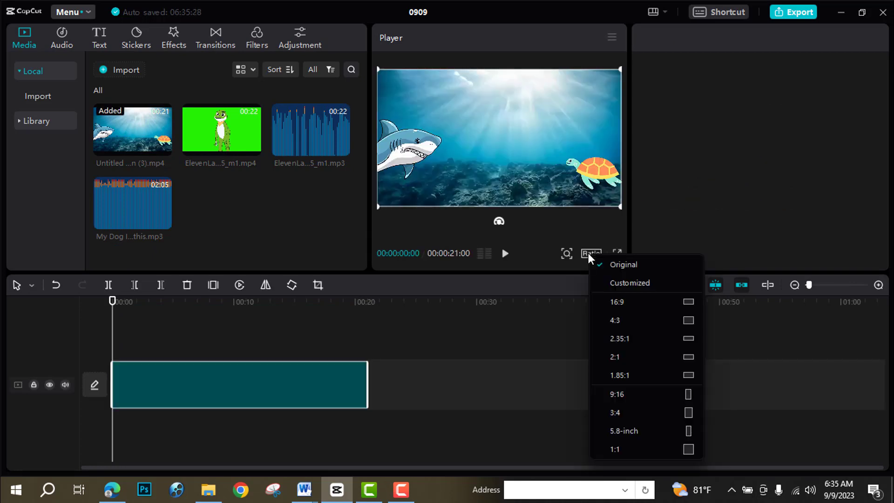
{"action": "left_click", "coordinate": [616, 303]}
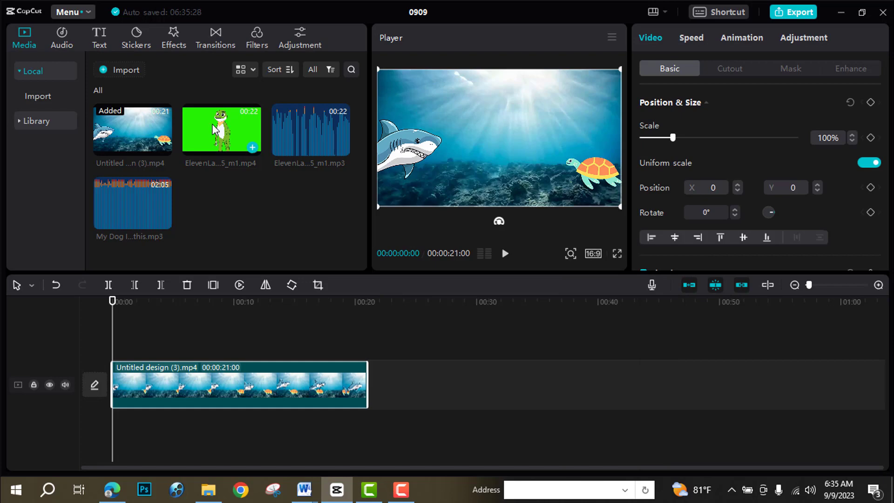
{"action": "left_click_drag", "start_coordinate": [214, 130], "coordinate": [115, 353]}
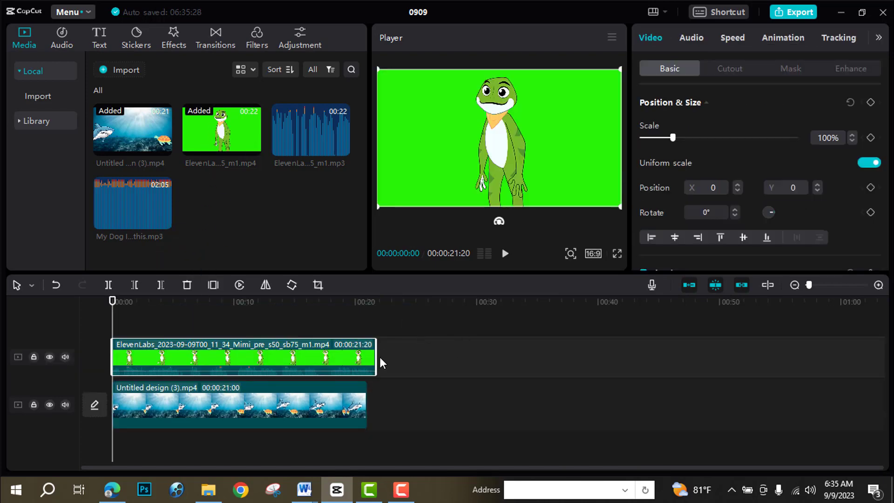
Remove the frog clip's green background with Chroma key at strength 8, and move the frog to the right side of the frame
{"action": "left_click", "coordinate": [728, 70]}
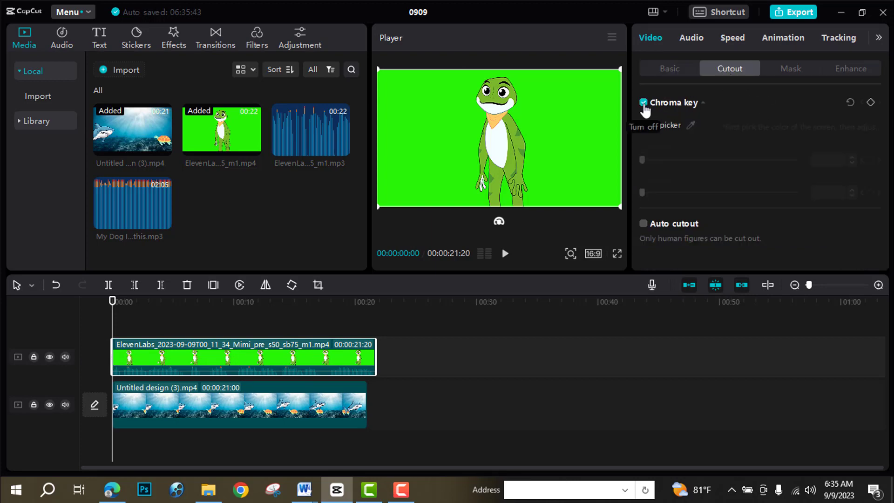
{"action": "left_click", "coordinate": [690, 126]}
{"action": "left_click", "coordinate": [583, 122]}
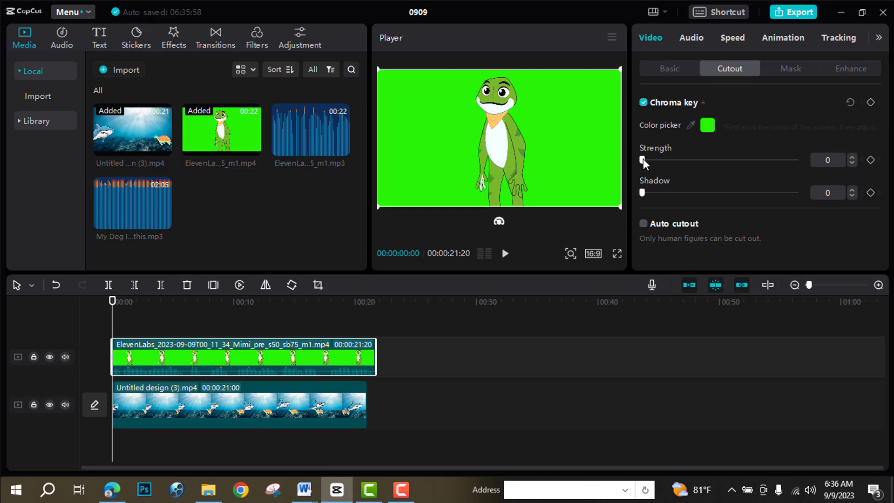
{"action": "left_click_drag", "start_coordinate": [650, 164], "coordinate": [657, 166]}
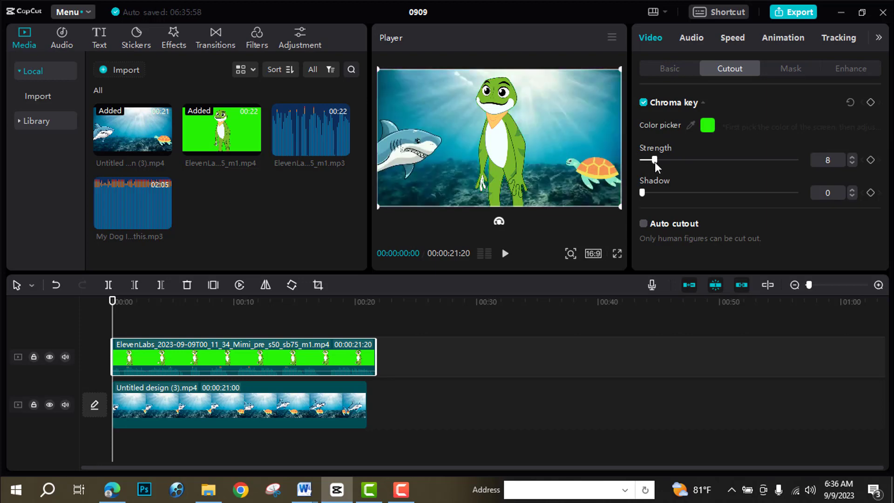
{"action": "left_click_drag", "start_coordinate": [513, 150], "coordinate": [588, 153]}
Slow the ocean clip to 0.9x speed so it outlasts the frog clip, and play back part of the result
{"action": "left_click", "coordinate": [228, 415]}
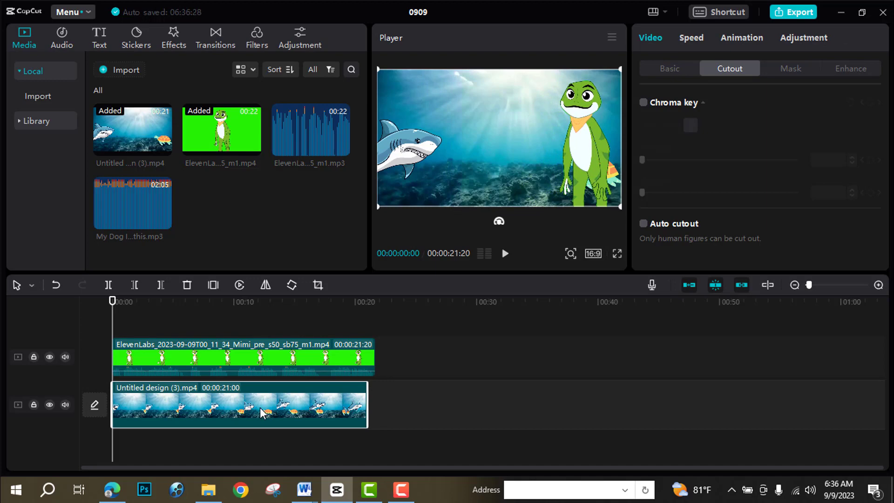
{"action": "left_click", "coordinate": [687, 40]}
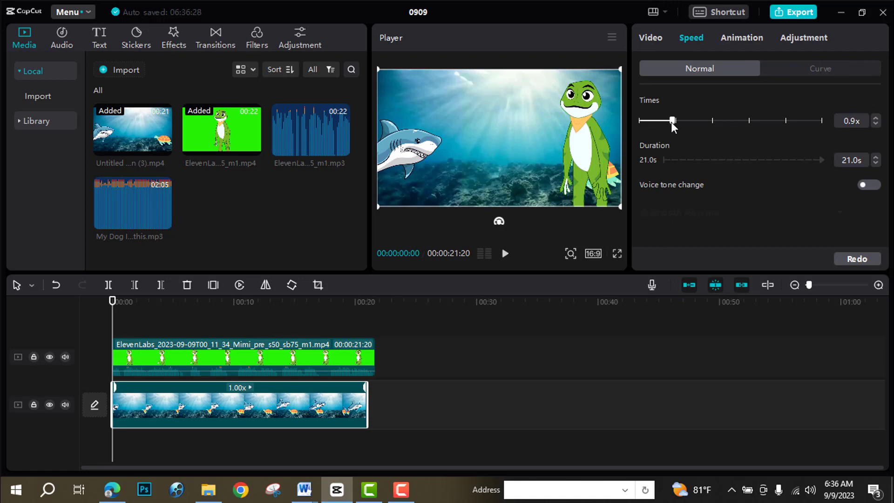
{"action": "left_click_drag", "start_coordinate": [672, 122], "coordinate": [672, 123]}
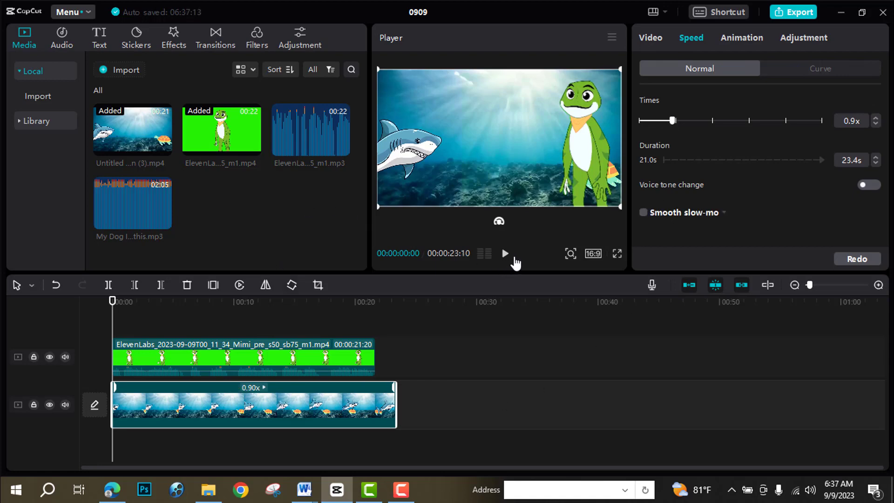
{"action": "left_click", "coordinate": [506, 254]}
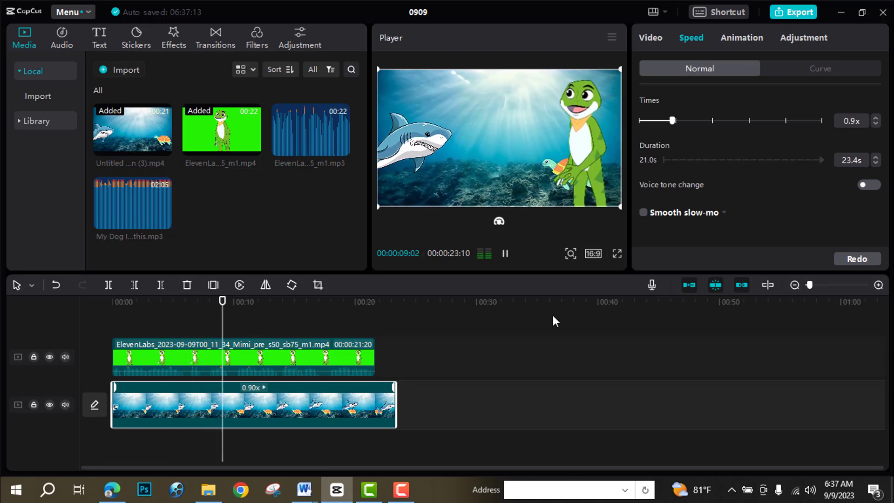
{"action": "left_click", "coordinate": [505, 255]}
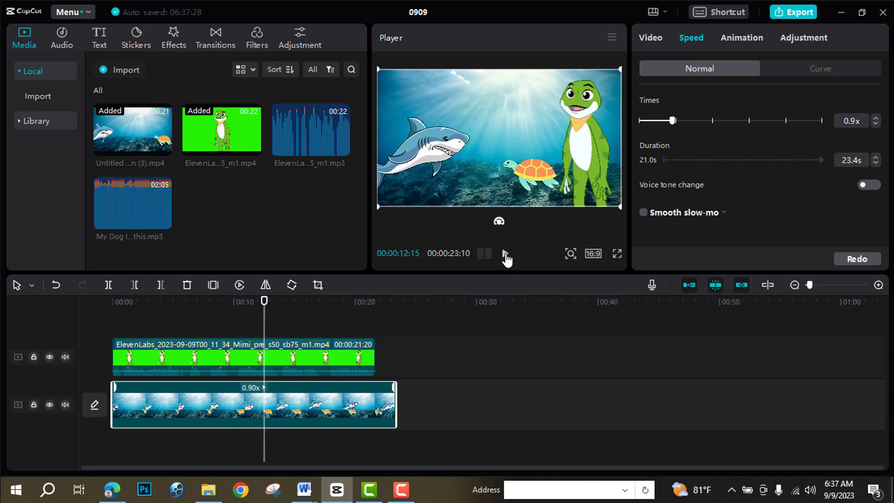
Add "My Dog Is Happy" below the ocean clip, remove its opening up to 00:00:09:03, and shift the remainder to the timeline start
{"action": "left_click_drag", "start_coordinate": [123, 209], "coordinate": [120, 443]}
{"action": "left_click", "coordinate": [222, 449]}
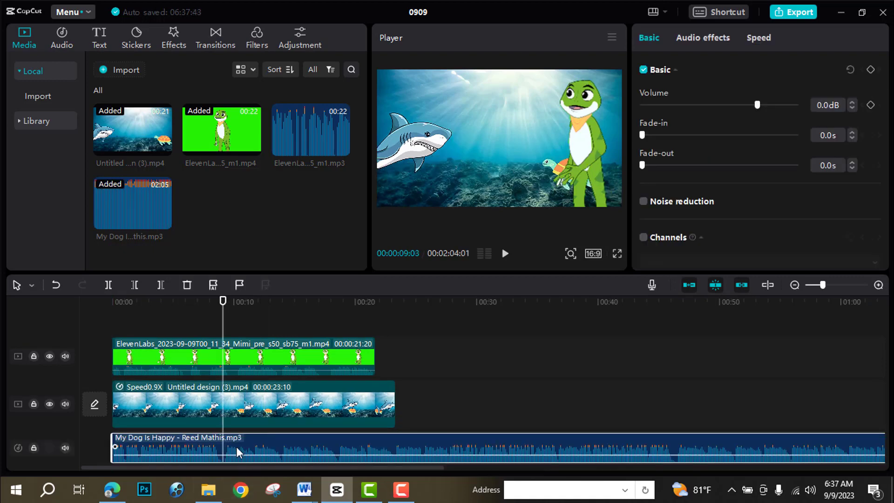
{"action": "left_click", "coordinate": [109, 285]}
{"action": "left_click", "coordinate": [174, 450]}
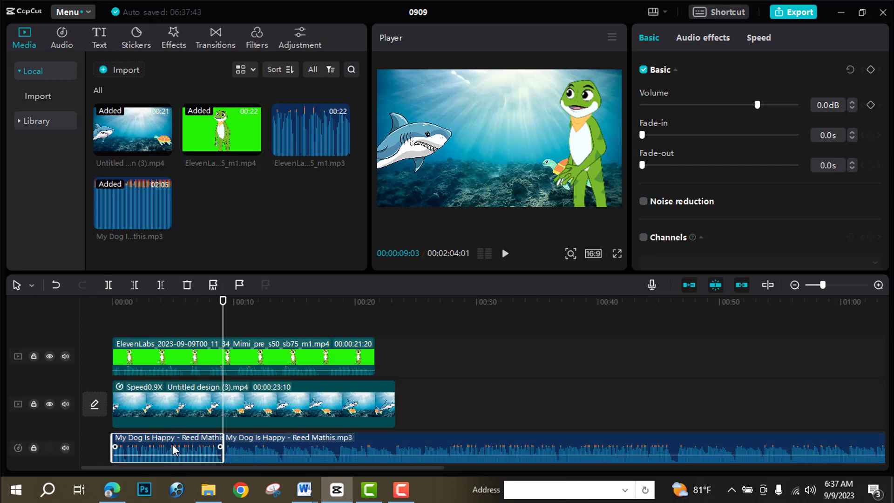
{"action": "key", "text": "Delete"}
{"action": "left_click_drag", "start_coordinate": [269, 450], "coordinate": [159, 448]}
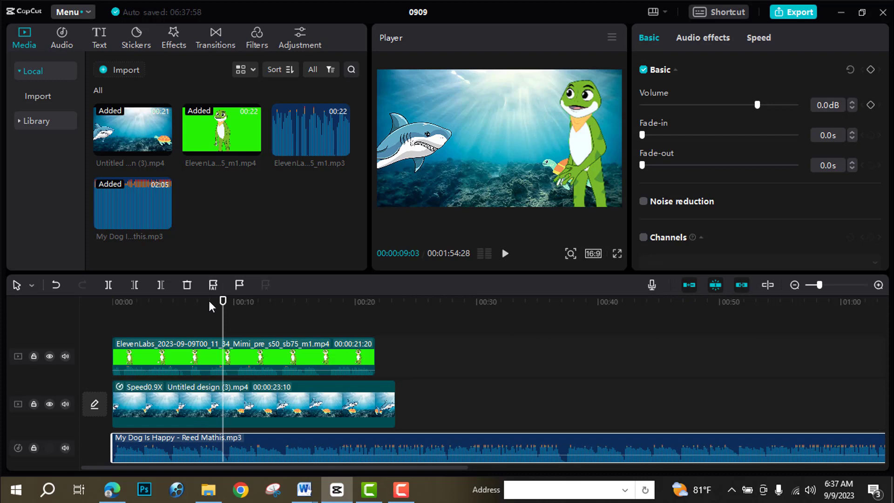
Split the music at the end of the ocean clip, 00:00:23:10, and delete the remainder
{"action": "left_click_drag", "start_coordinate": [224, 305], "coordinate": [395, 303]}
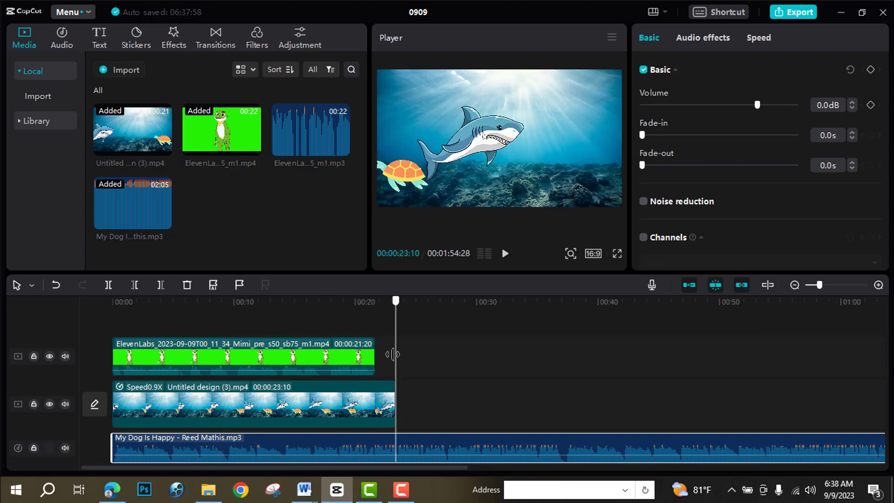
{"action": "left_click", "coordinate": [110, 286]}
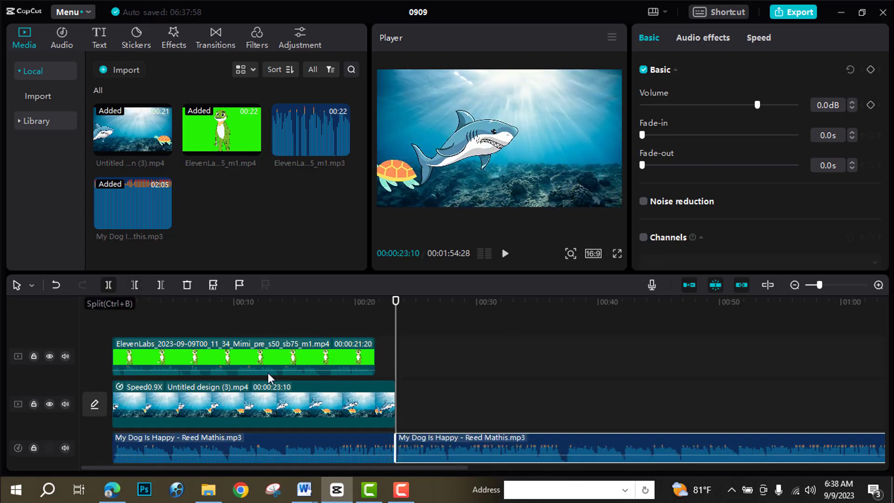
{"action": "key", "text": "Delete"}
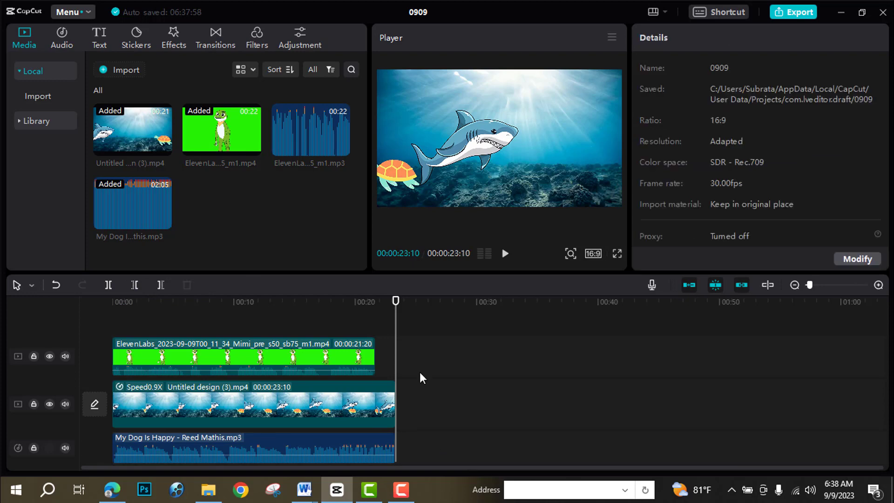
Lower the background music's volume to -14.7 dB and play back the opening seconds to check the mix
{"action": "left_click", "coordinate": [269, 453]}
{"action": "left_click_drag", "start_coordinate": [269, 453], "coordinate": [269, 457]}
{"action": "left_click", "coordinate": [505, 253]}
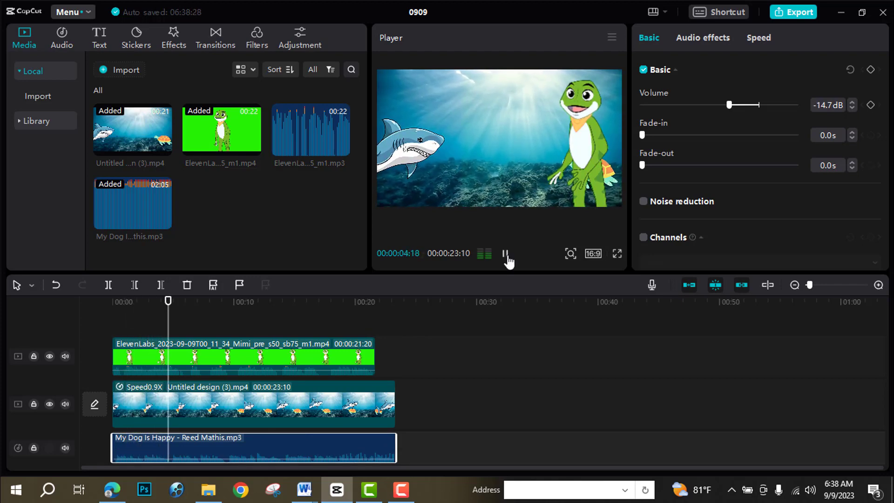
{"action": "left_click", "coordinate": [506, 254]}
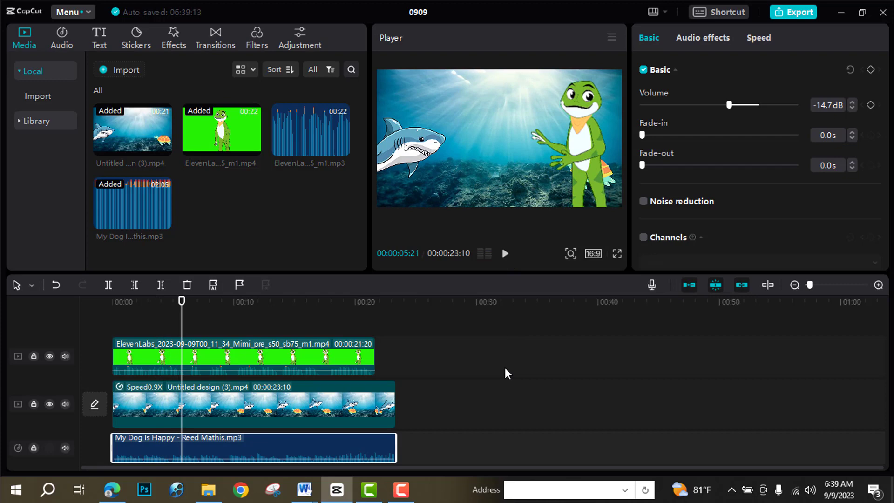
Export the video as 0909 in 1080P, H.264, mp4 at 30fps, and dismiss the sharing options
{"action": "left_click", "coordinate": [793, 14]}
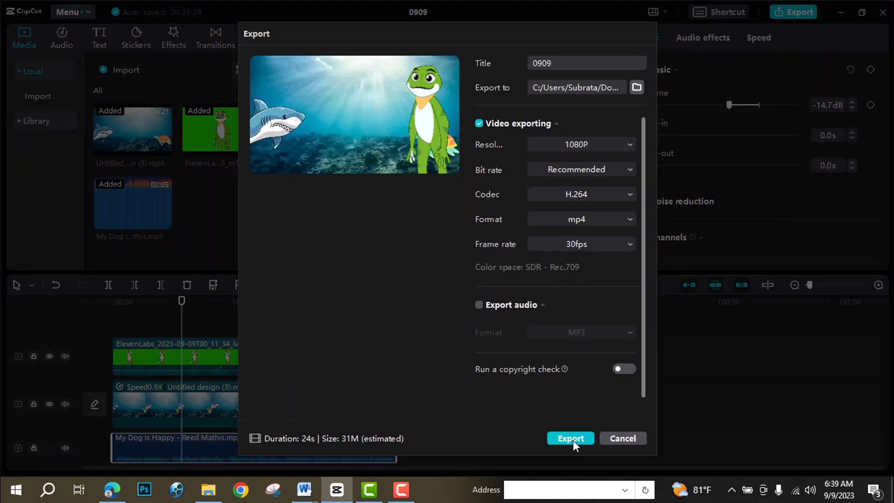
{"action": "left_click", "coordinate": [571, 438]}
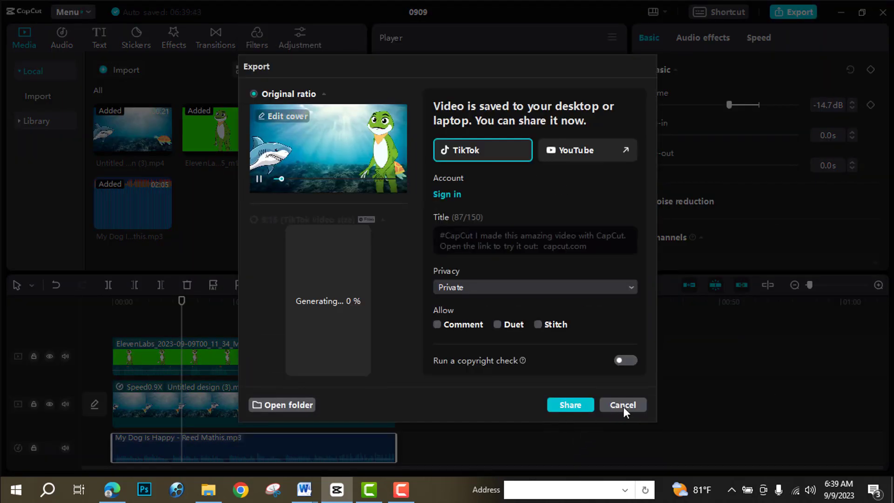
{"action": "left_click", "coordinate": [623, 406]}
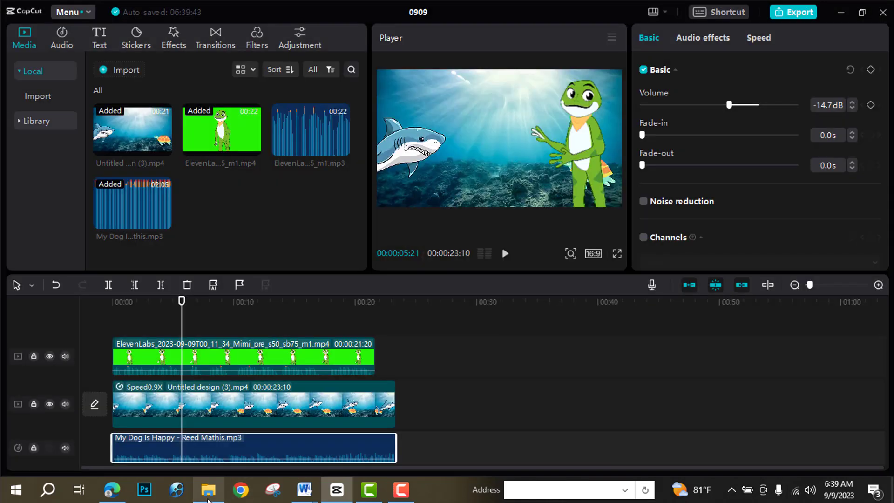
Play the exported 0909 video from the Downloads folder to review it, and close the player
{"action": "left_click", "coordinate": [208, 499]}
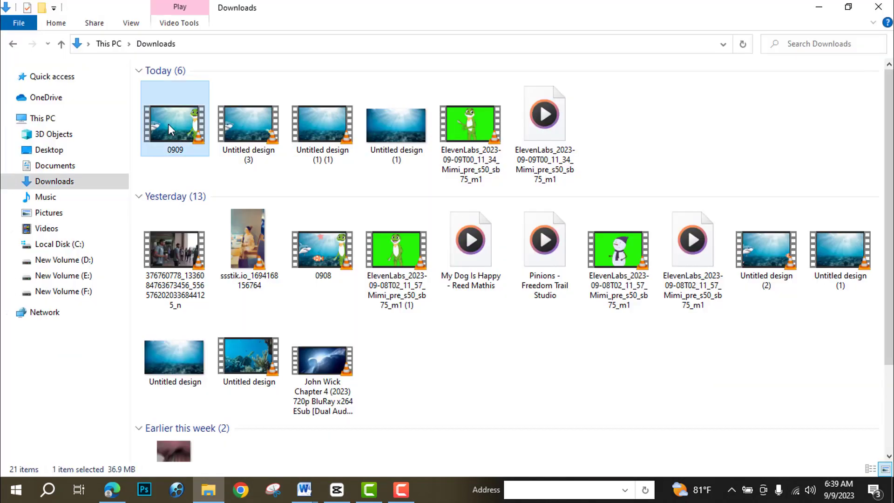
{"action": "double_click", "coordinate": [169, 124]}
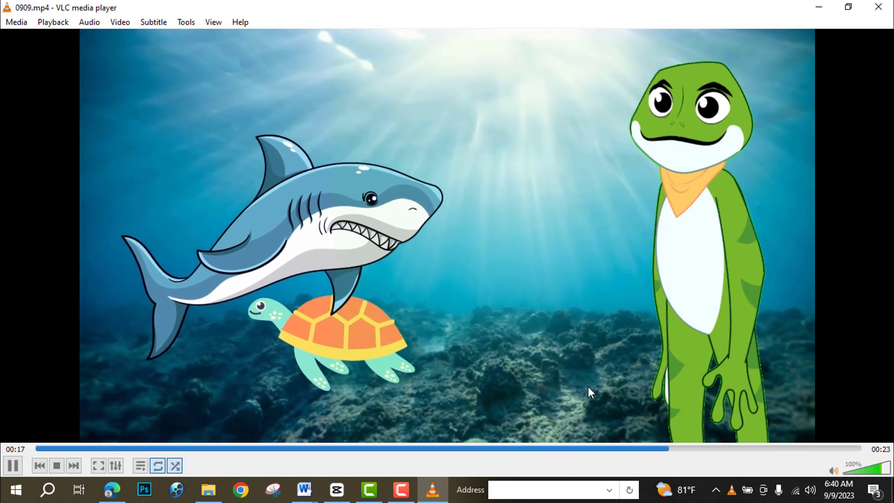
{"action": "key", "text": "alt+F4"}
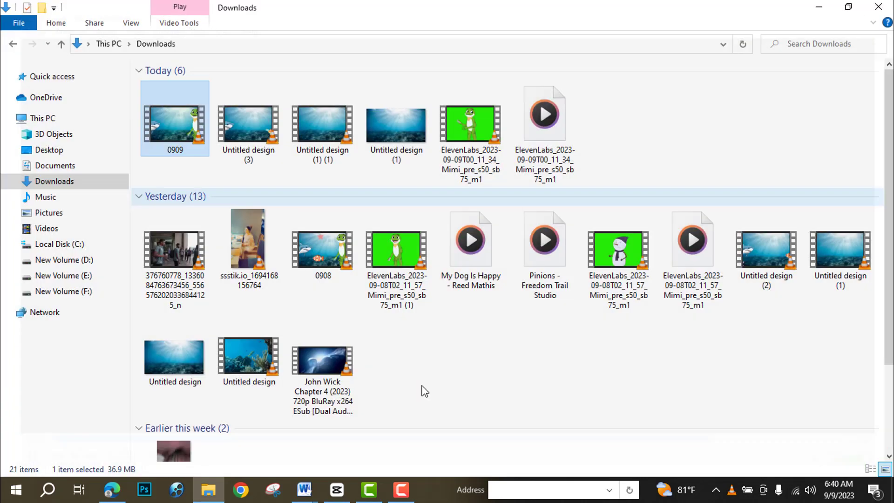
Switch to the browser and look through the latest videos on the Little Fox YouTube channel
{"action": "key", "text": "alt+Tab"}
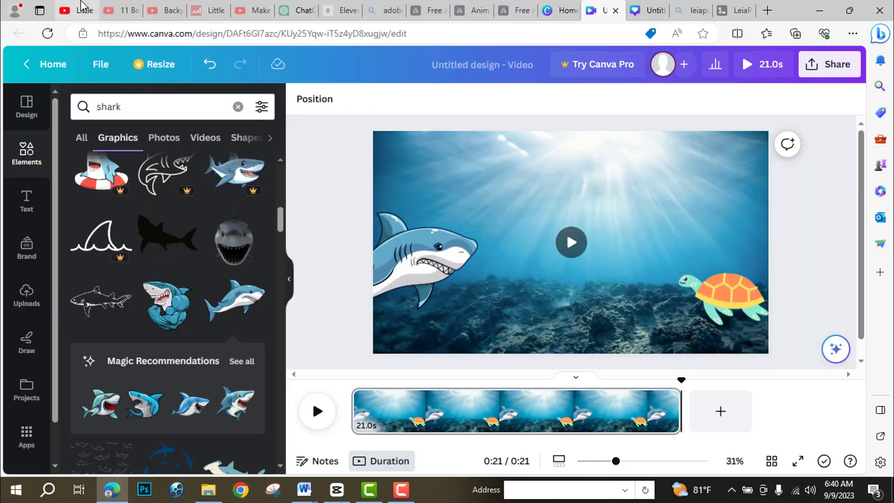
{"action": "left_click", "coordinate": [97, 7]}
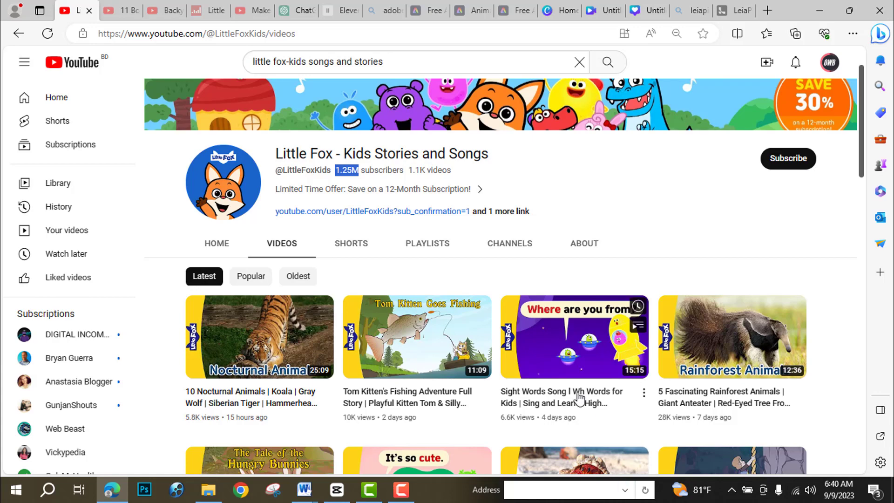
{"action": "scroll", "coordinate": [580, 398], "scroll_direction": "down", "scroll_amount": 3}
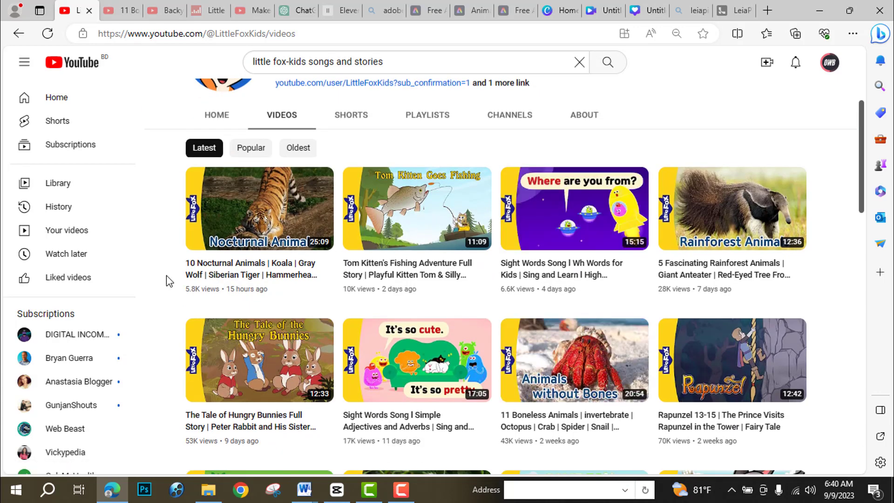